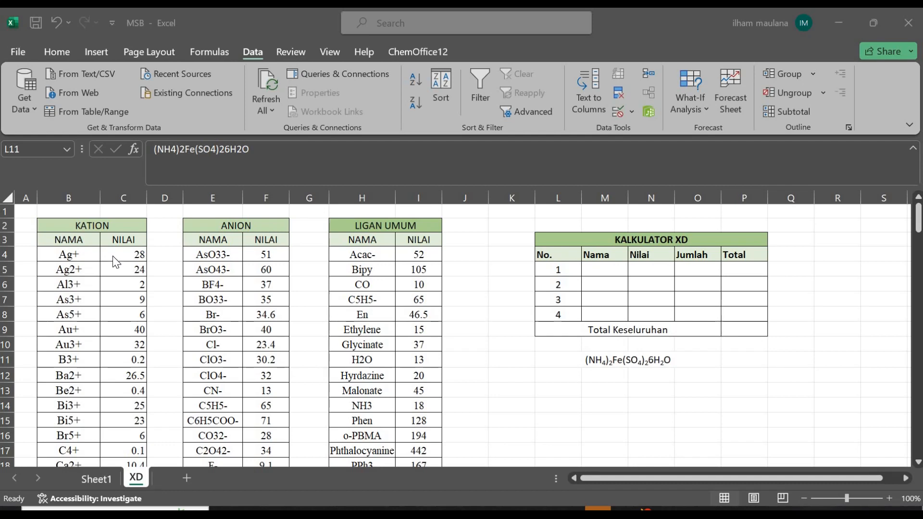
Step: Look through the KATION, ANION and LIGAN UMUM reference tables, down to the last cation row
{"action": "scroll", "coordinate": [114, 256], "scroll_direction": "down", "scroll_amount": 5}
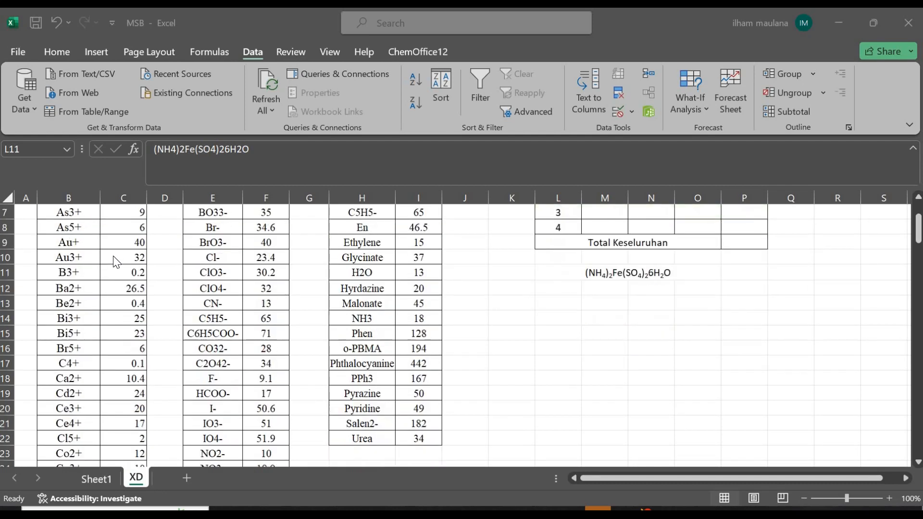
{"action": "scroll", "coordinate": [117, 255], "scroll_direction": "up", "scroll_amount": 5}
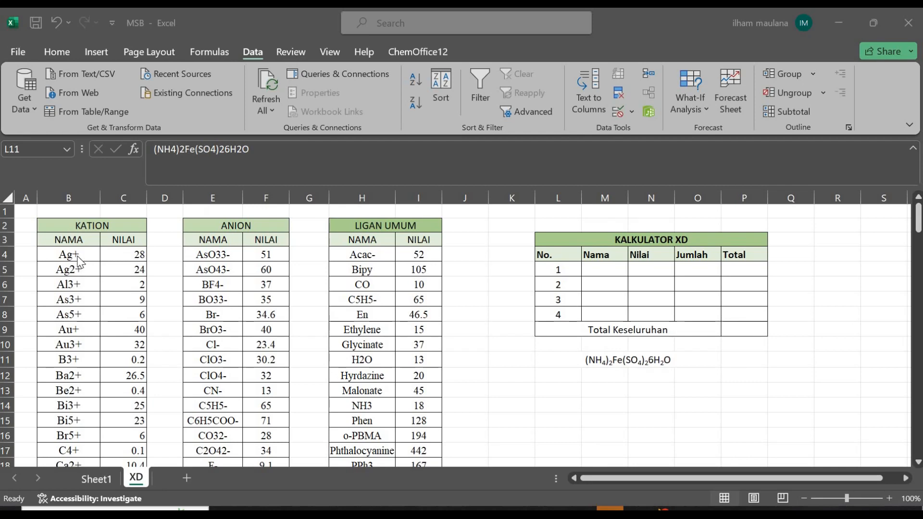
{"action": "scroll", "coordinate": [79, 265], "scroll_direction": "down", "scroll_amount": 19}
{"action": "scroll", "coordinate": [80, 264], "scroll_direction": "down", "scroll_amount": 20}
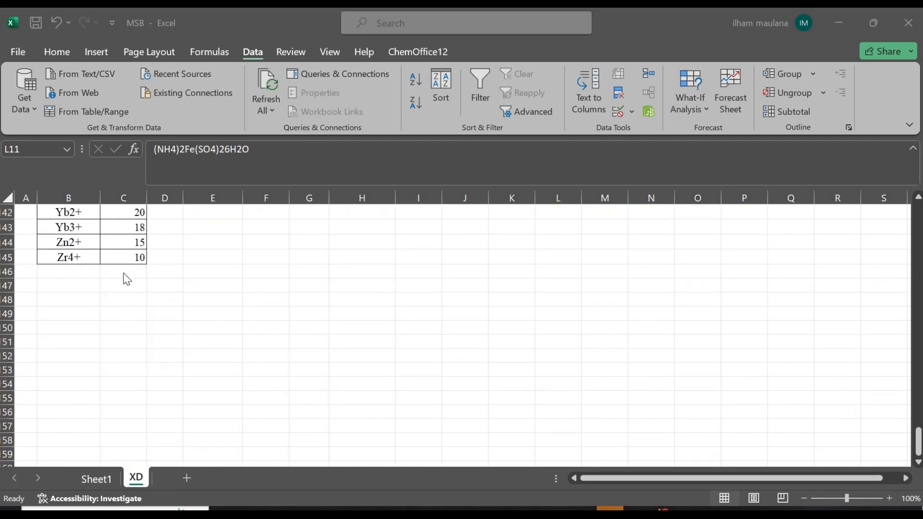
{"action": "scroll", "coordinate": [126, 240], "scroll_direction": "up", "scroll_amount": 20}
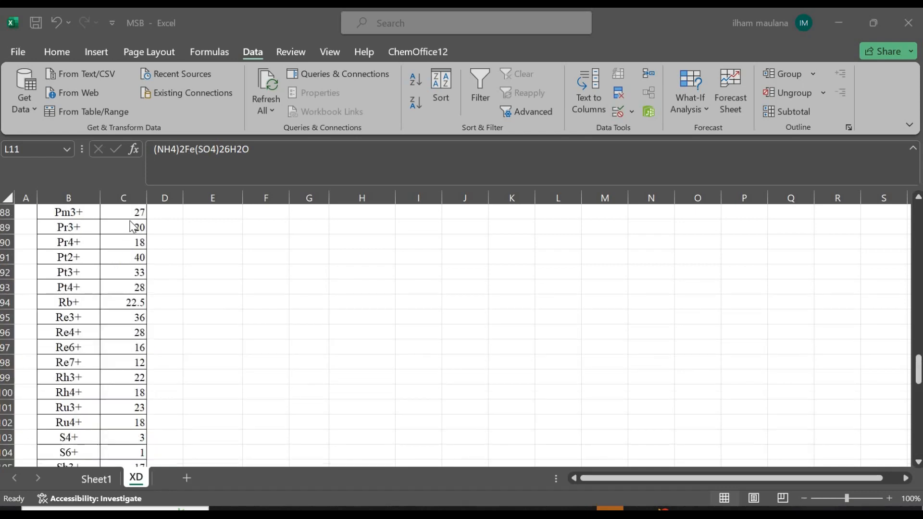
{"action": "scroll", "coordinate": [137, 207], "scroll_direction": "up", "scroll_amount": 20}
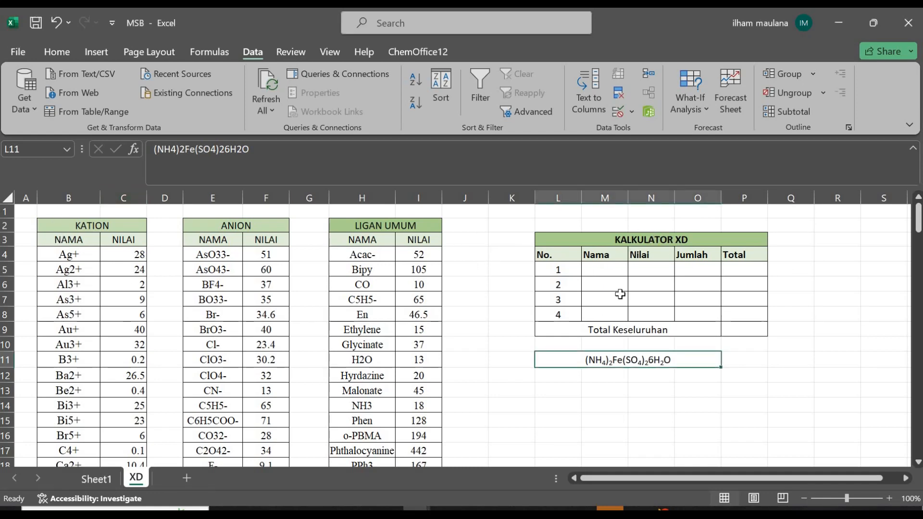
{"action": "double_click", "coordinate": [606, 270]}
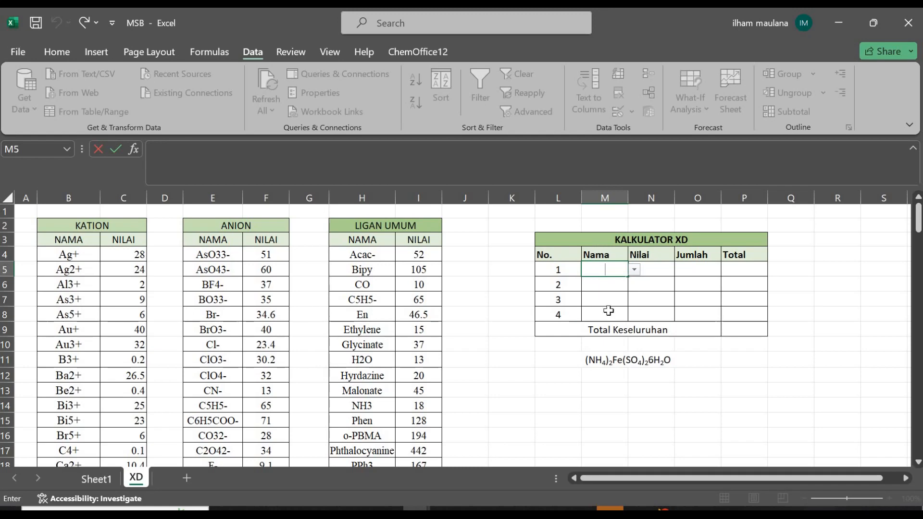
{"action": "left_click", "coordinate": [620, 366]}
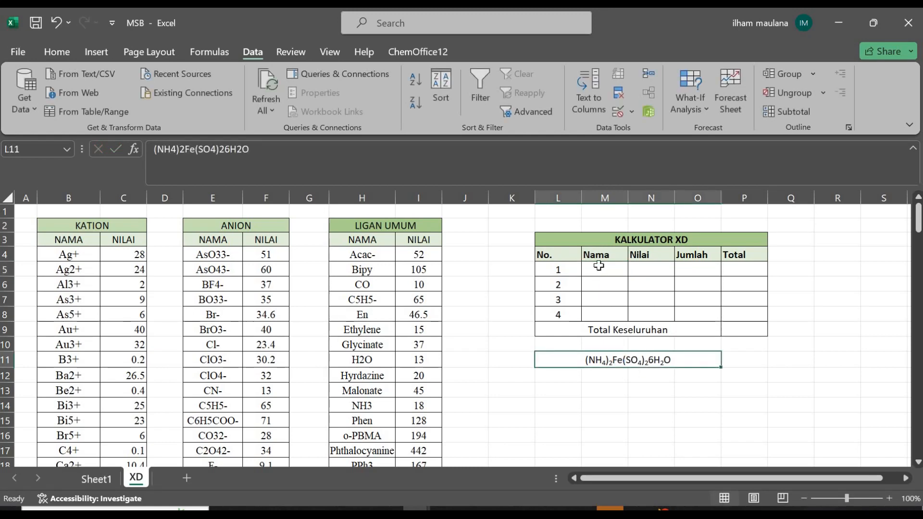
{"action": "left_click", "coordinate": [599, 267]}
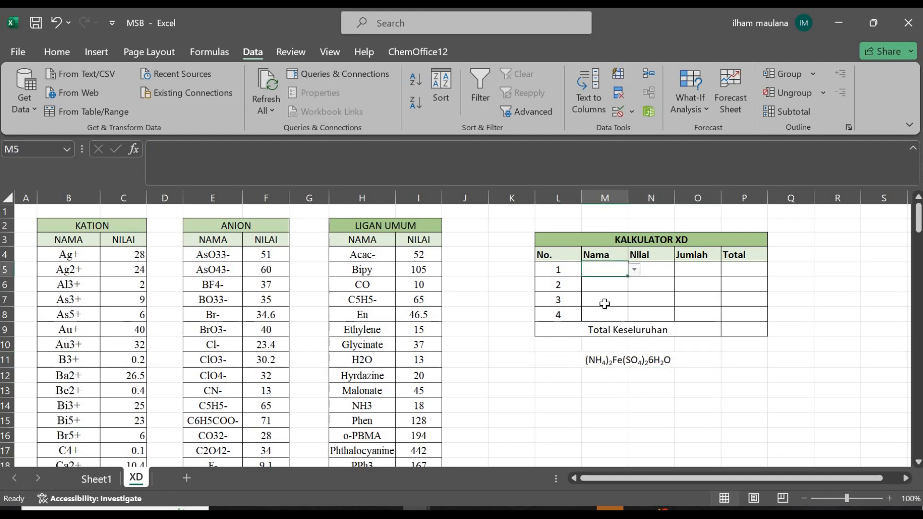
{"action": "double_click", "coordinate": [613, 268]}
{"action": "type", "text": "KATION"}
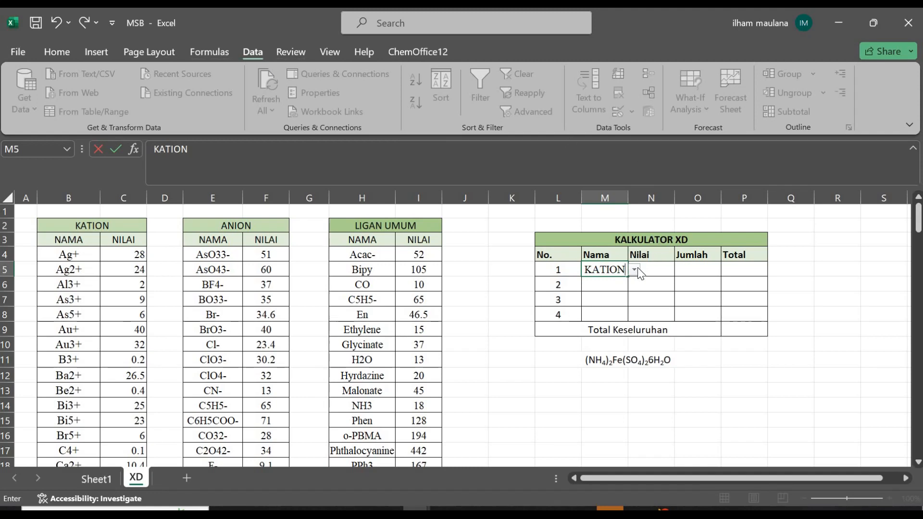
{"action": "key", "text": "BackSpace"}
{"action": "key", "text": "BackSpace"}
{"action": "key", "text": "BackSpace"}
{"action": "key", "text": "BackSpace"}
{"action": "key", "text": "BackSpace"}
{"action": "key", "text": "BackSpace"}
{"action": "left_click", "coordinate": [219, 52]}
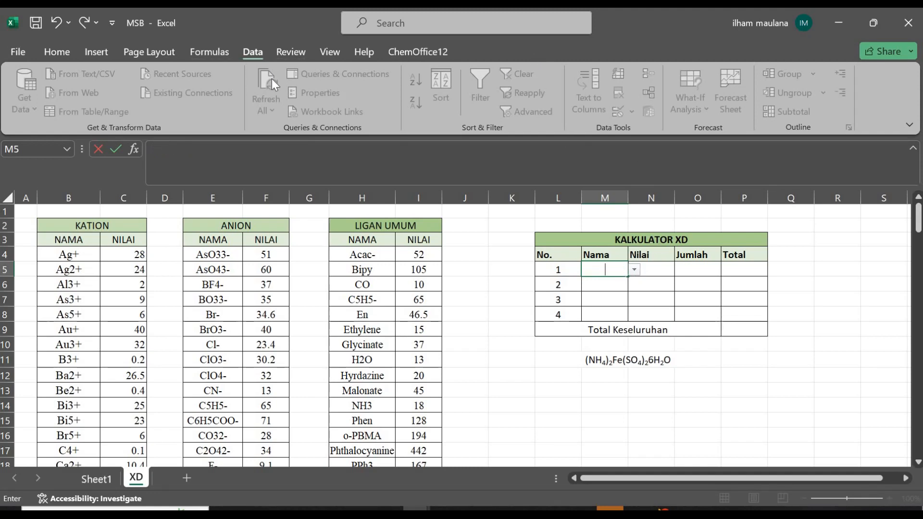
{"action": "left_click", "coordinate": [253, 52]}
{"action": "left_click", "coordinate": [65, 54]}
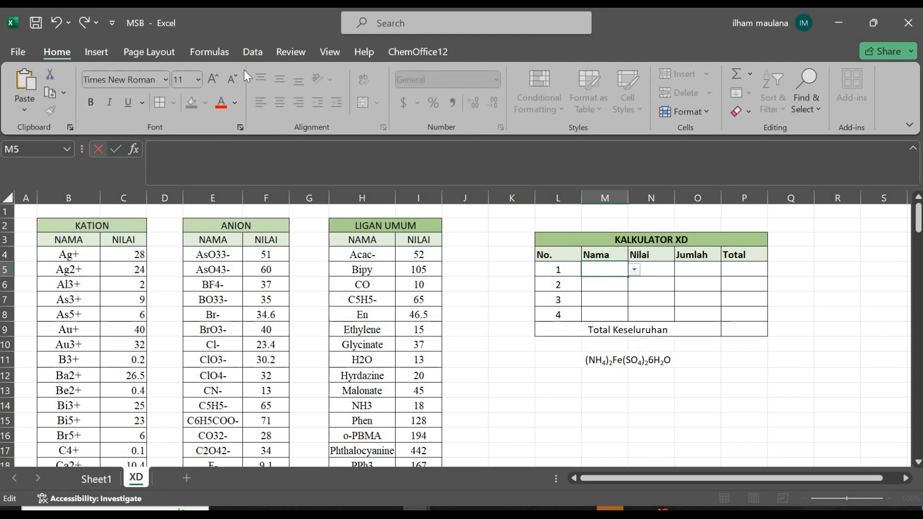
Step: Apply List data validation to cell M5 with the cation names in $B$4:$B$145 as its source
{"action": "left_click", "coordinate": [246, 52]}
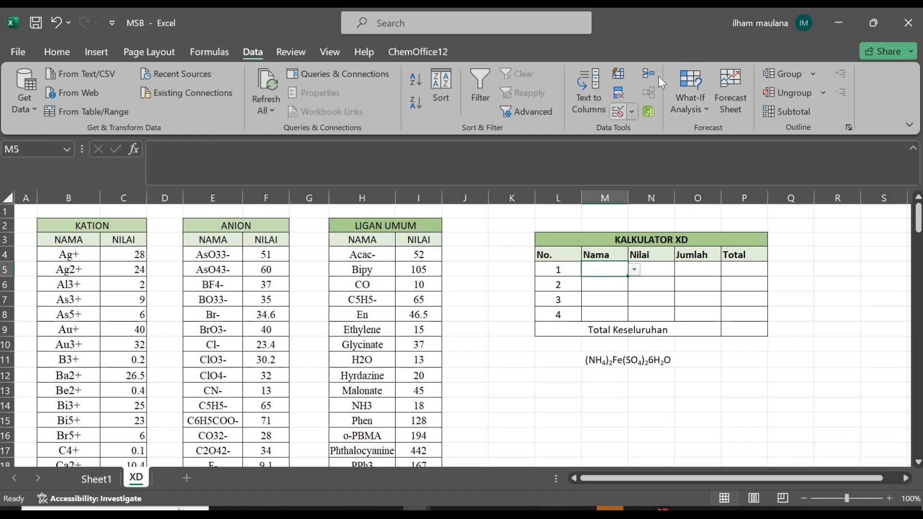
{"action": "left_click", "coordinate": [633, 112]}
{"action": "left_click", "coordinate": [648, 131]}
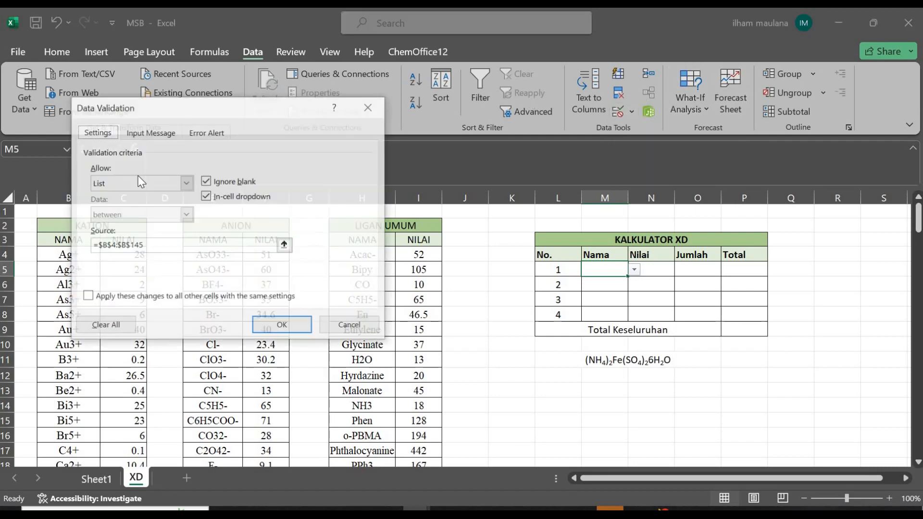
{"action": "left_click", "coordinate": [186, 182]}
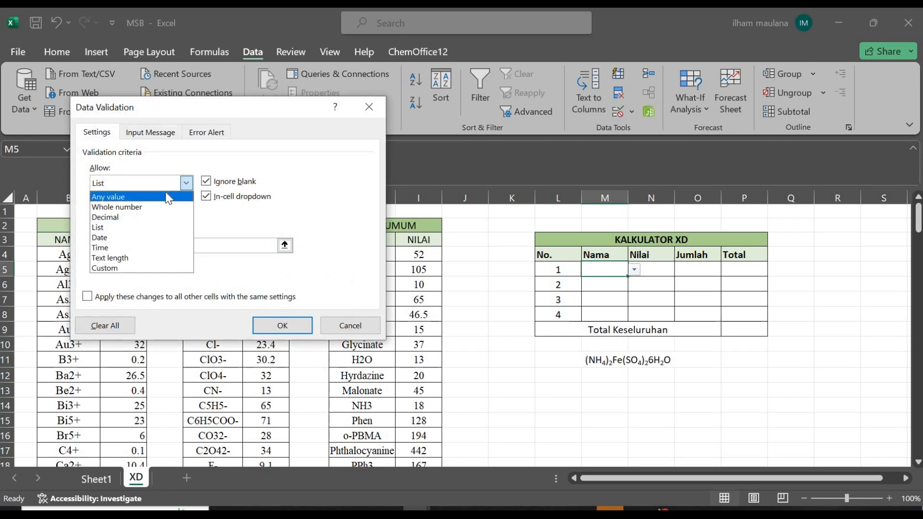
{"action": "left_click", "coordinate": [134, 227]}
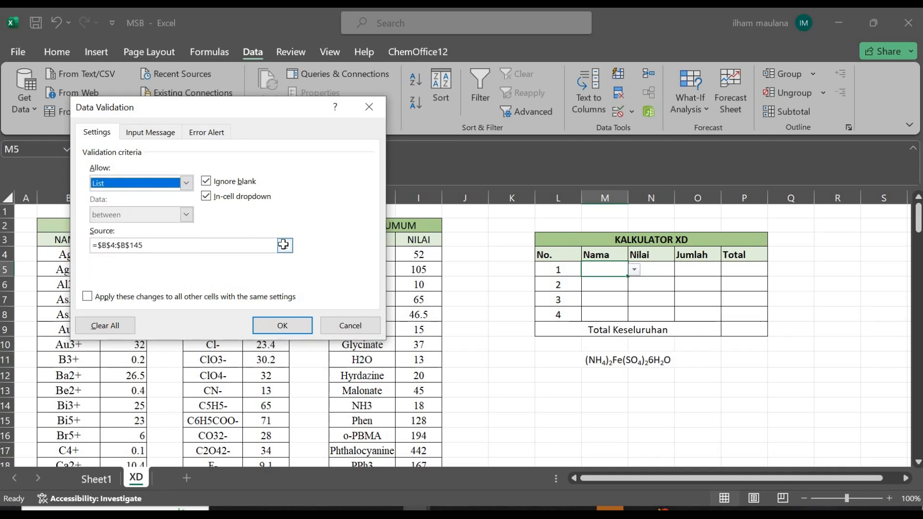
{"action": "left_click", "coordinate": [285, 247]}
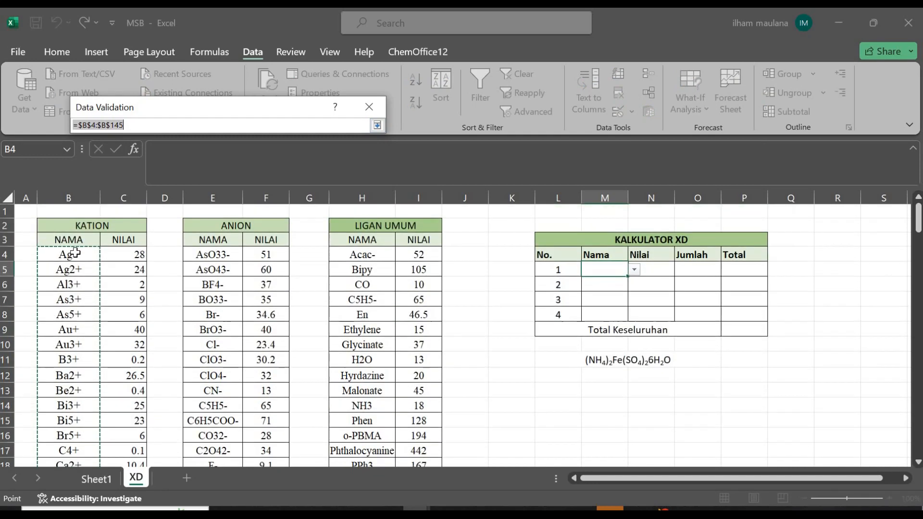
{"action": "left_click", "coordinate": [76, 254]}
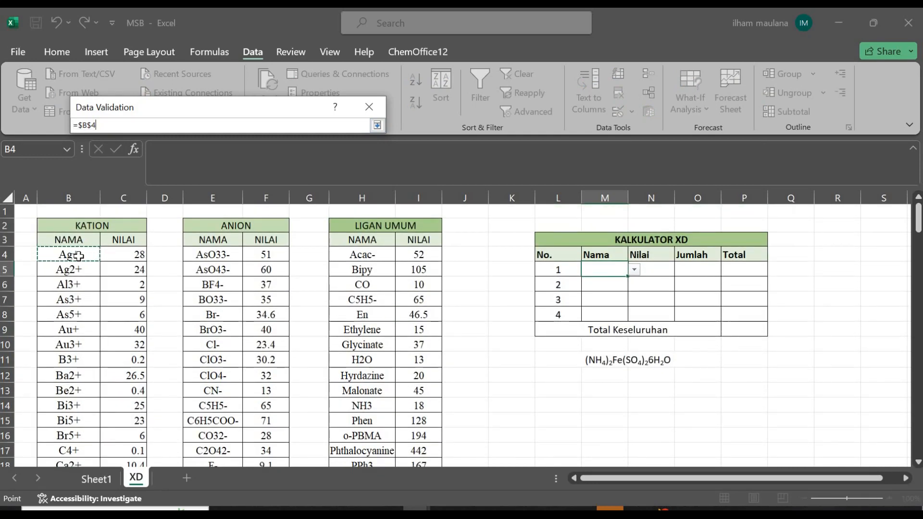
{"action": "key", "text": "ctrl+shift+Down"}
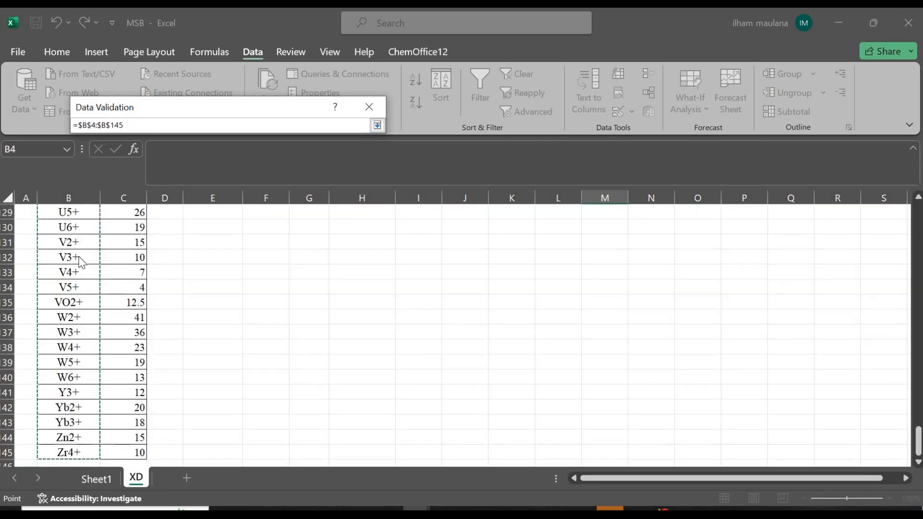
{"action": "key", "text": "Return"}
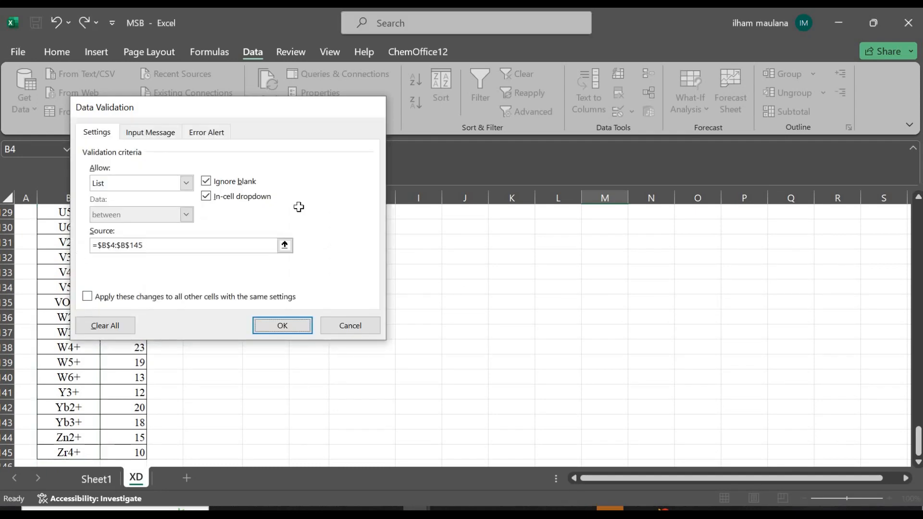
{"action": "key", "text": "Return"}
Step: Change the List data validation source of cell M6 to the anion names in $E$4:$E$44
{"action": "scroll", "coordinate": [532, 342], "scroll_direction": "up", "scroll_amount": 20}
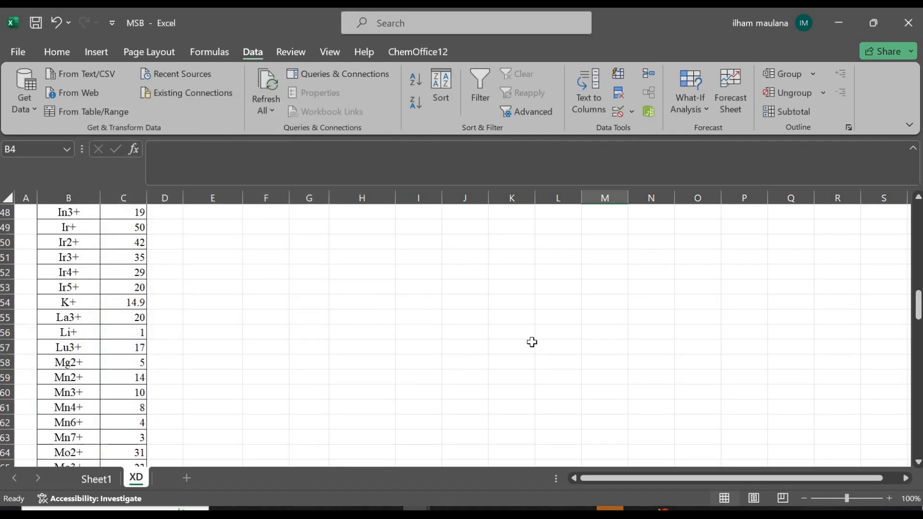
{"action": "scroll", "coordinate": [532, 341], "scroll_direction": "up", "scroll_amount": 16}
{"action": "left_click", "coordinate": [605, 285]}
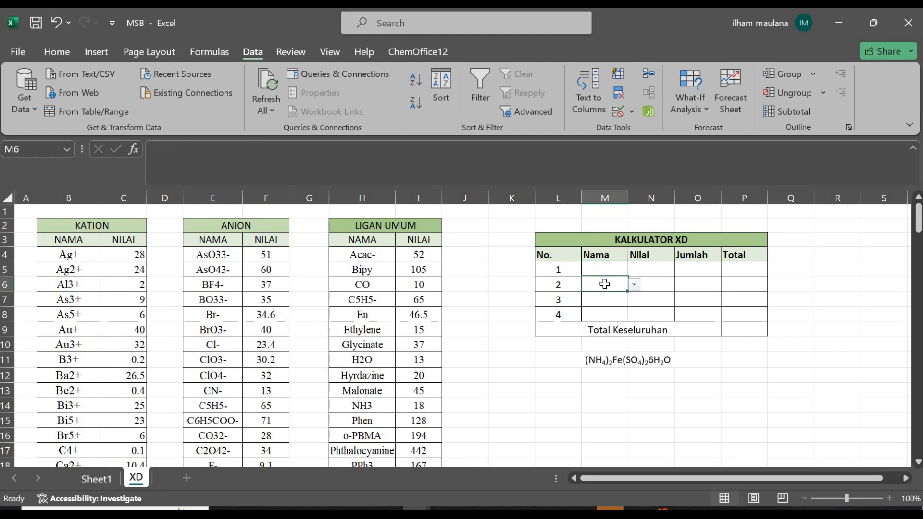
{"action": "type", "text": "ANION"}
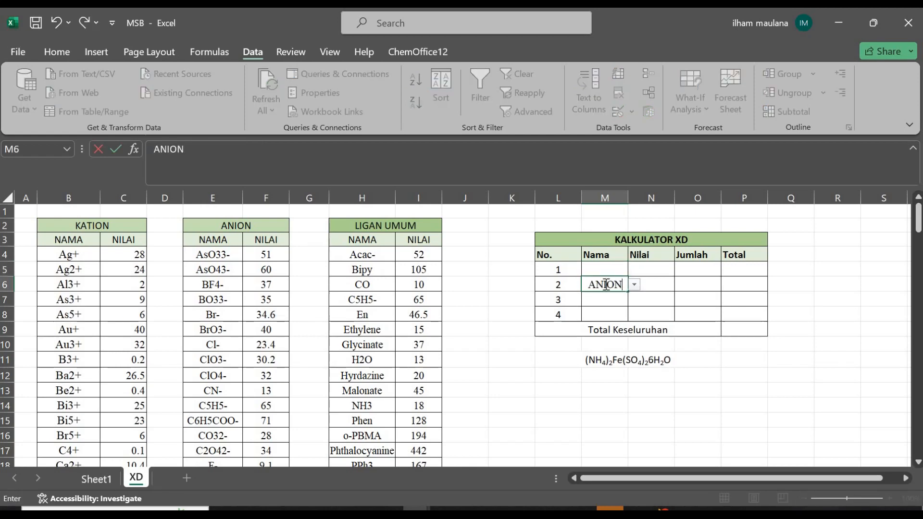
{"action": "left_click", "coordinate": [98, 149]}
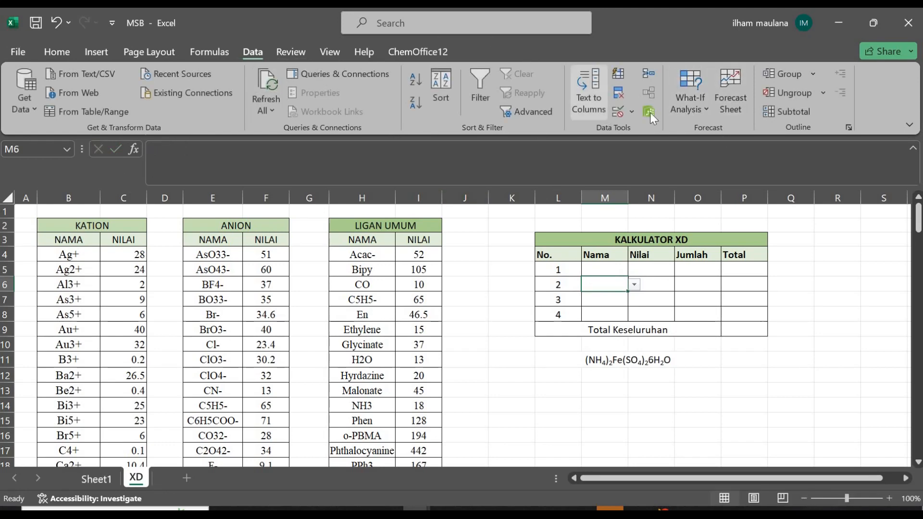
{"action": "left_click", "coordinate": [632, 111]}
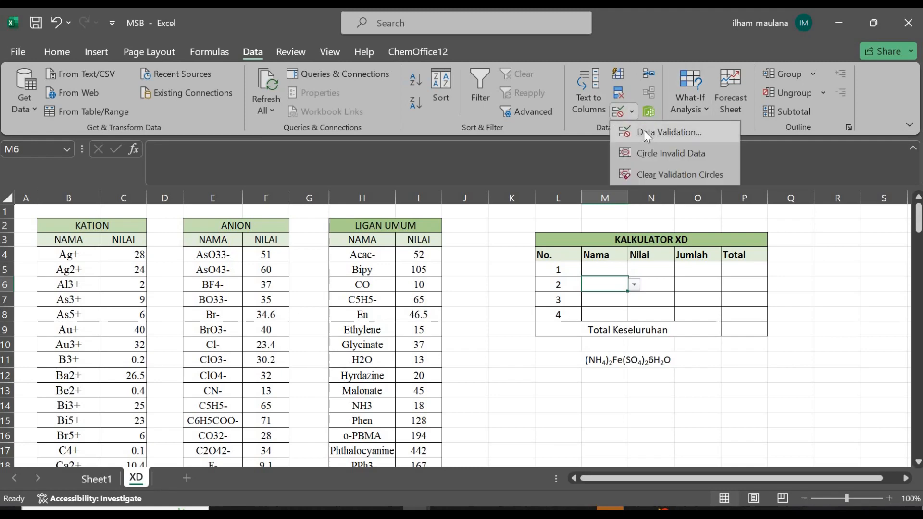
{"action": "left_click", "coordinate": [644, 131]}
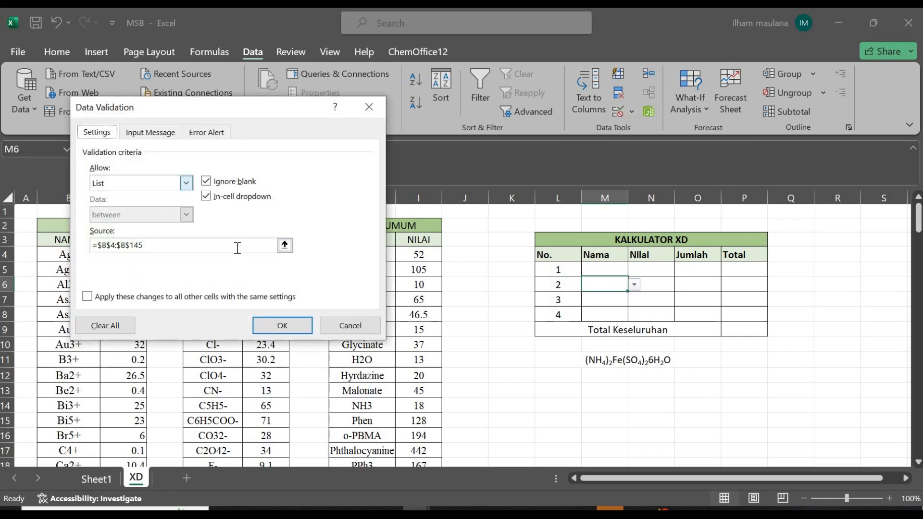
{"action": "left_click", "coordinate": [287, 246]}
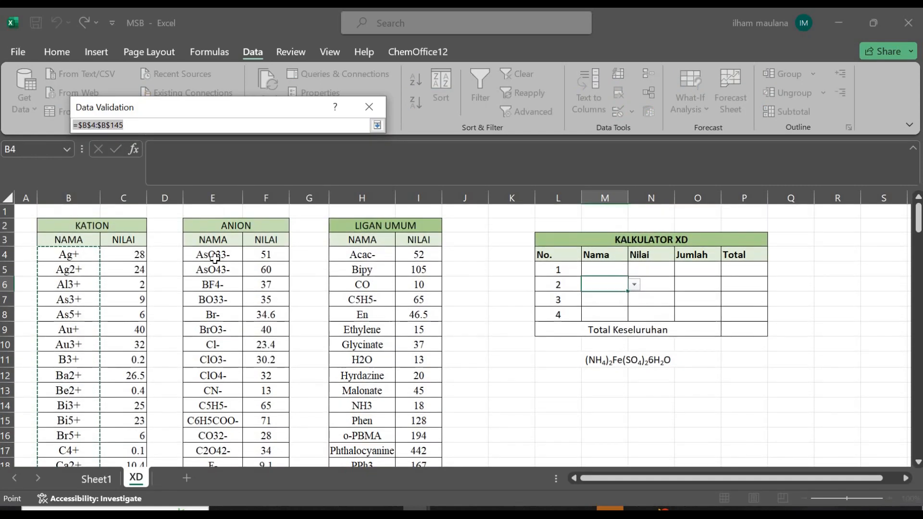
{"action": "left_click", "coordinate": [215, 258]}
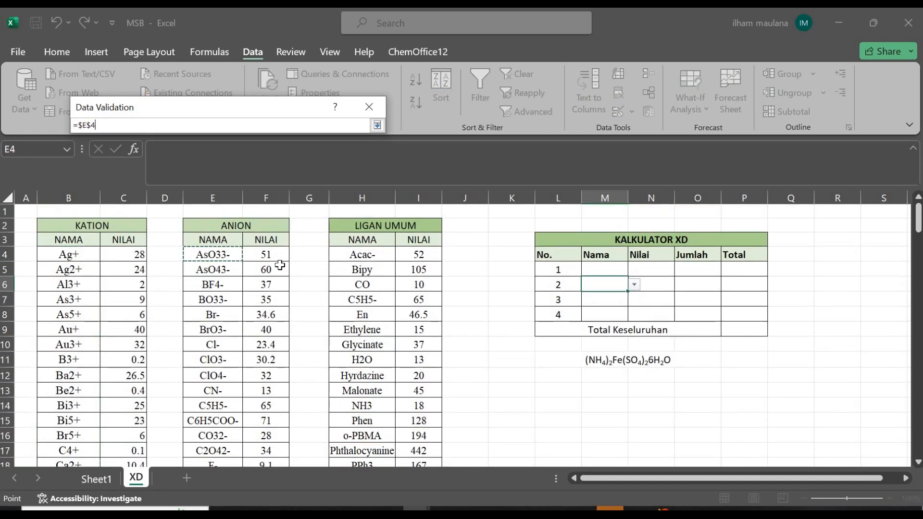
{"action": "type", "text": ":$E$44"}
{"action": "key", "text": "Return"}
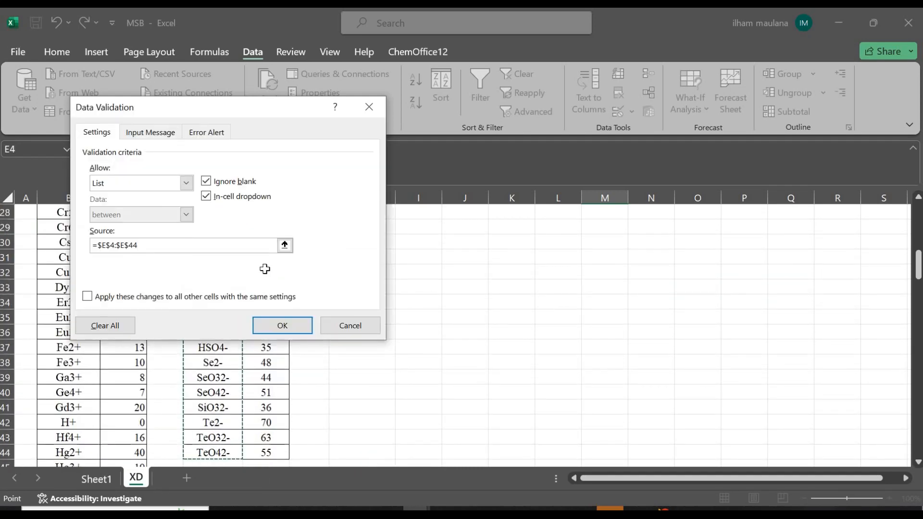
{"action": "key", "text": "Return"}
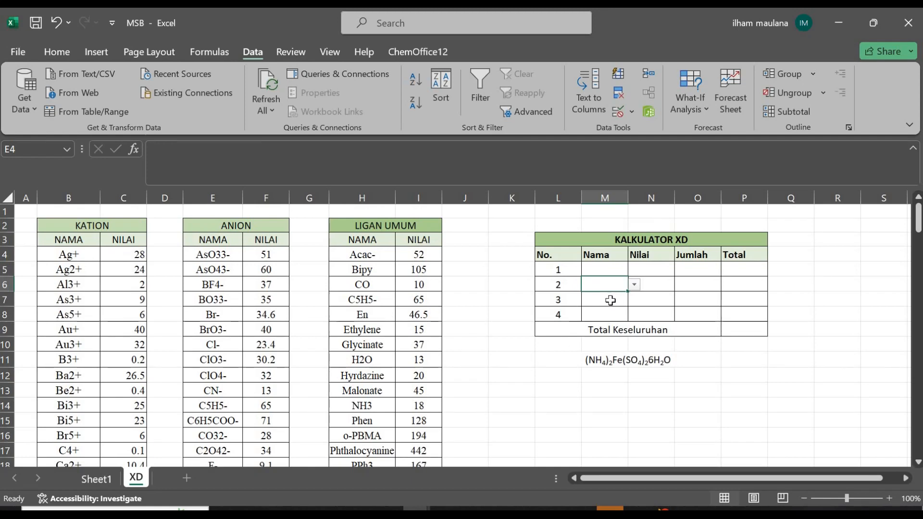
{"action": "left_click", "coordinate": [640, 278]}
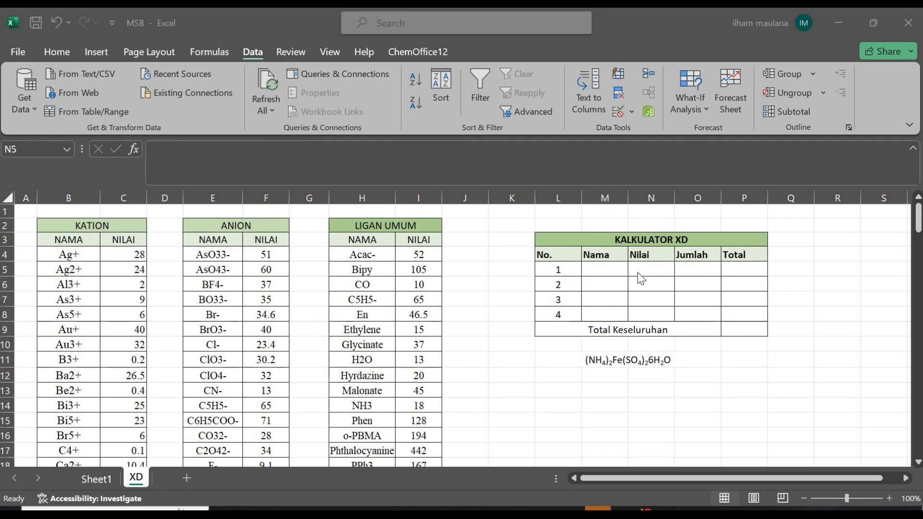
{"action": "left_click", "coordinate": [610, 270]}
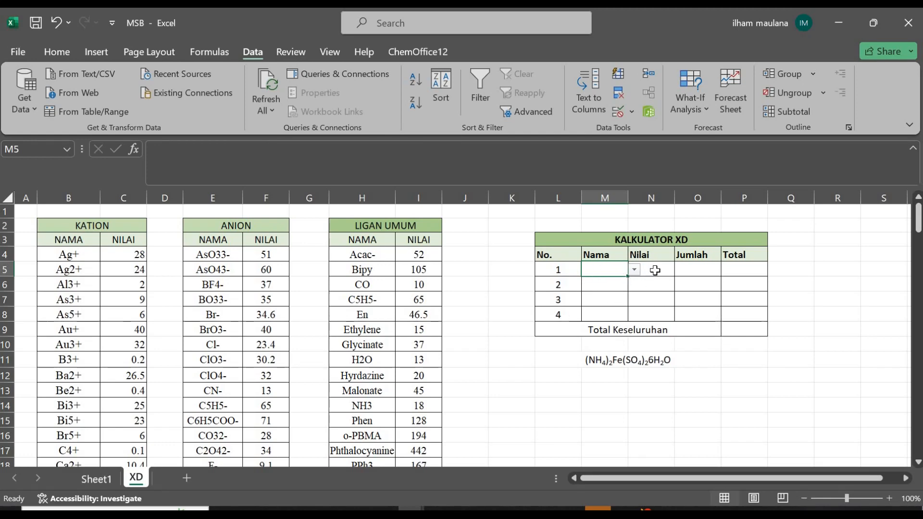
{"action": "key", "text": "Right"}
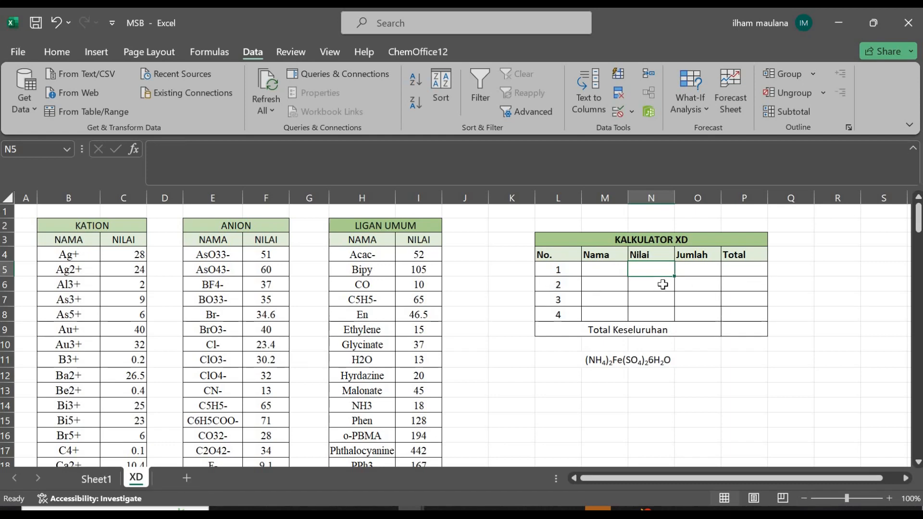
{"action": "type", "text": "="}
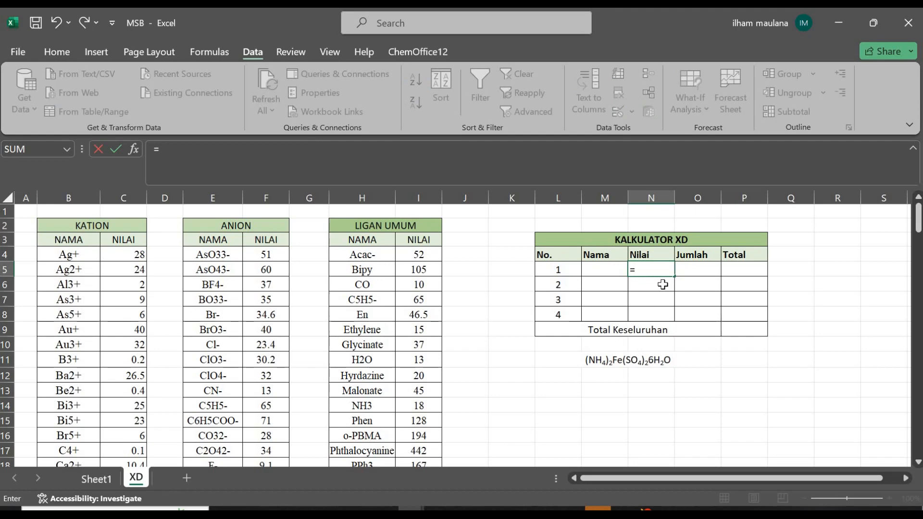
{"action": "key", "text": "Escape"}
Step: Try out the cation list in cell M5 with Ag+ and Au+, and empty the cell again
{"action": "left_click", "coordinate": [624, 271]}
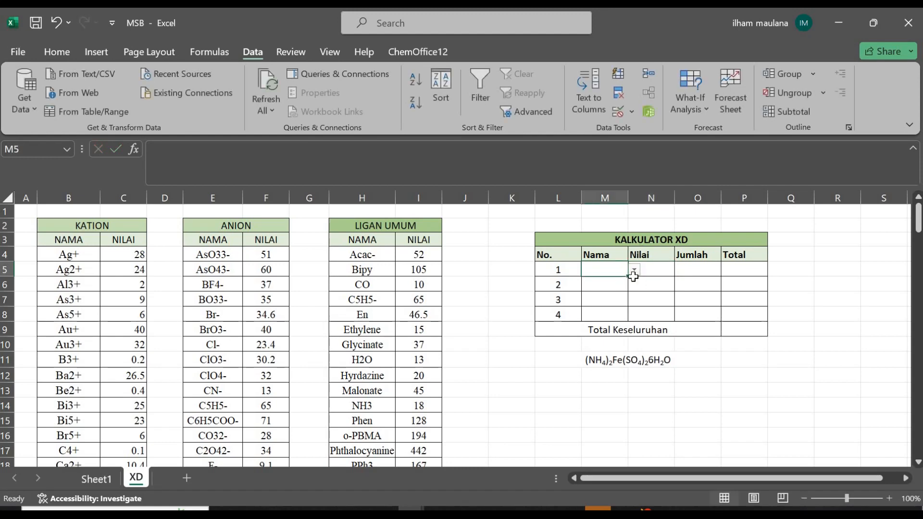
{"action": "left_click", "coordinate": [637, 270]}
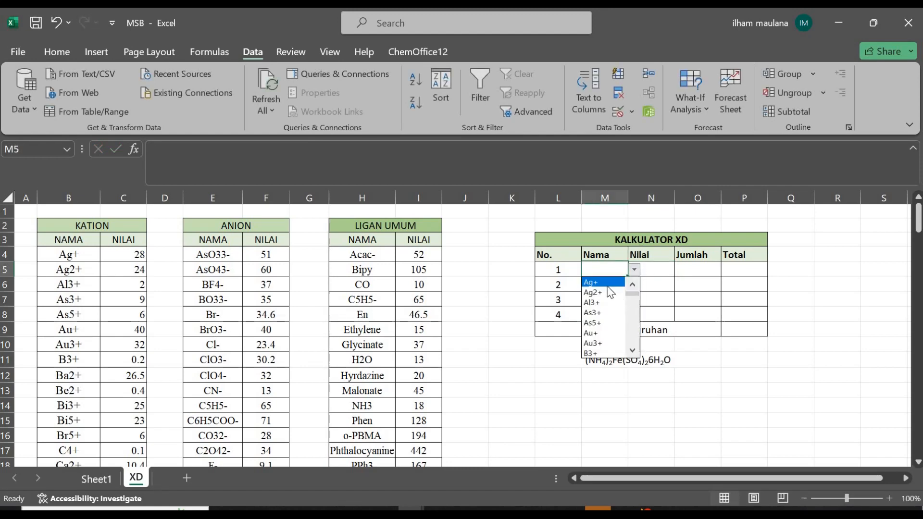
{"action": "left_click", "coordinate": [606, 283]}
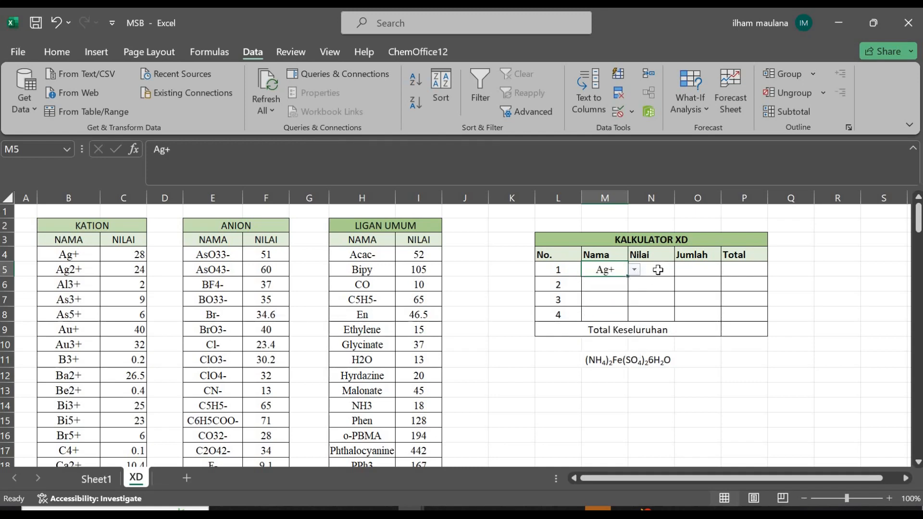
{"action": "left_click", "coordinate": [634, 270]}
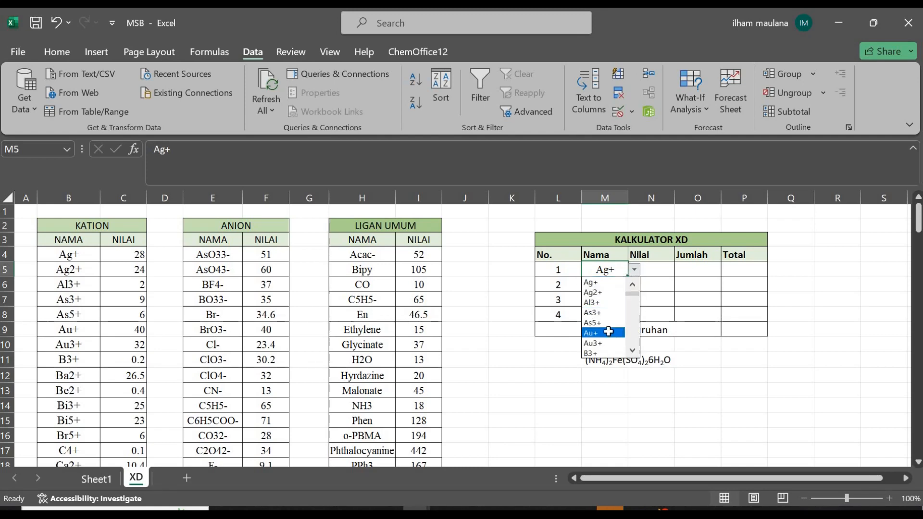
{"action": "key", "text": "Return"}
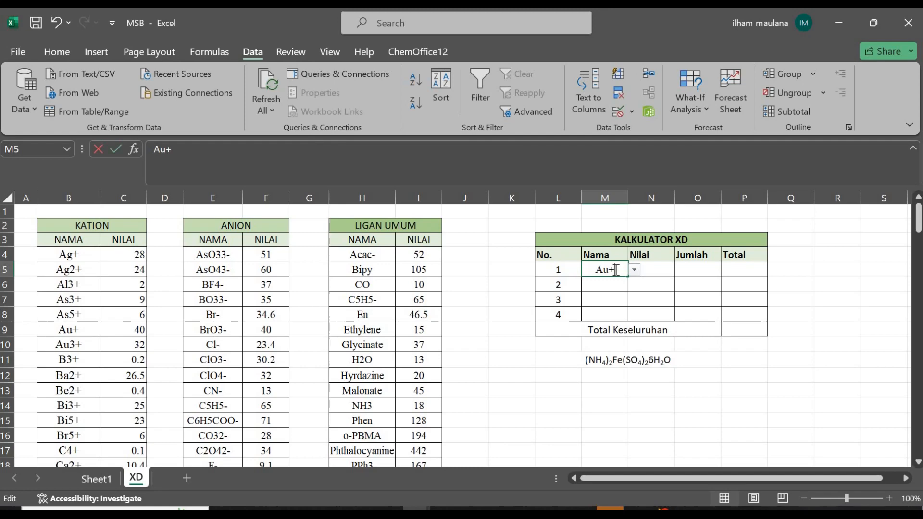
{"action": "key", "text": "BackSpace"}
{"action": "key", "text": "BackSpace"}
{"action": "key", "text": "BackSpace"}
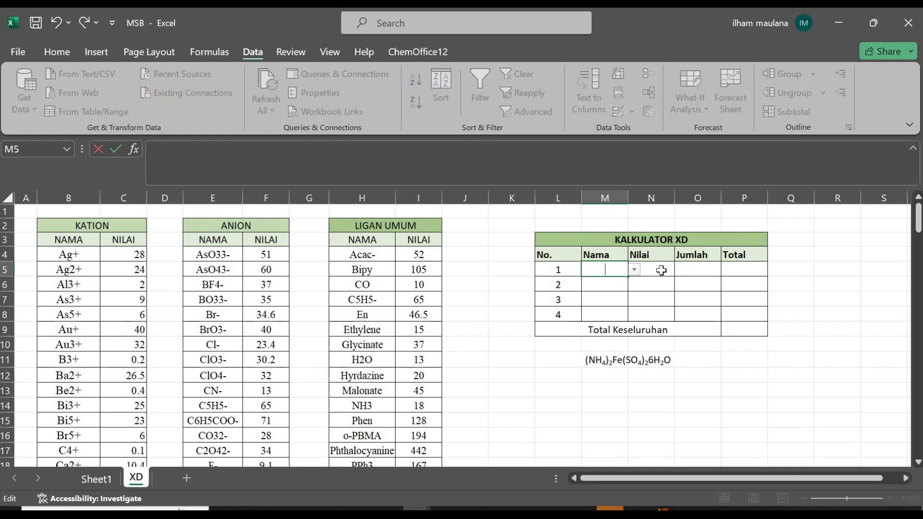
Step: Start a VLOOKUP formula in cell N5 with M5 as the lookup value and B4:C145 as the table array
{"action": "left_click", "coordinate": [662, 271]}
{"action": "type", "text": "=VLOO"}
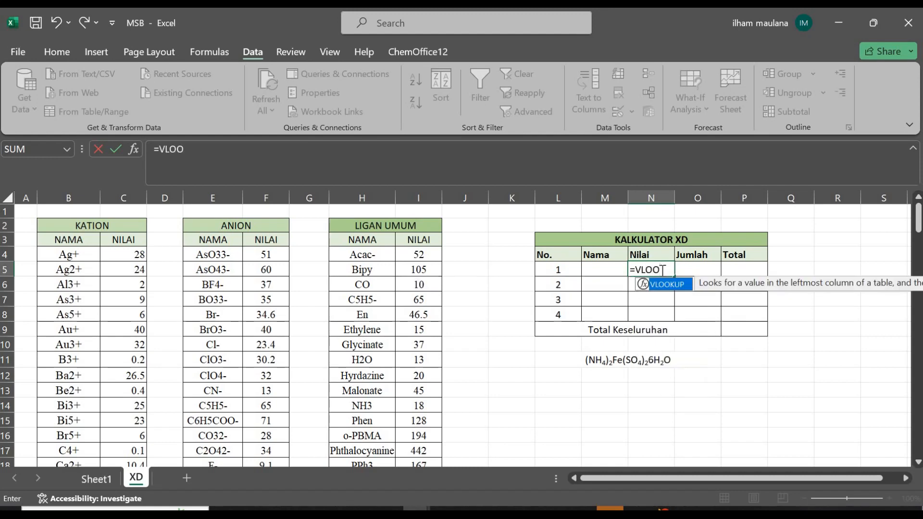
{"action": "double_click", "coordinate": [675, 288]}
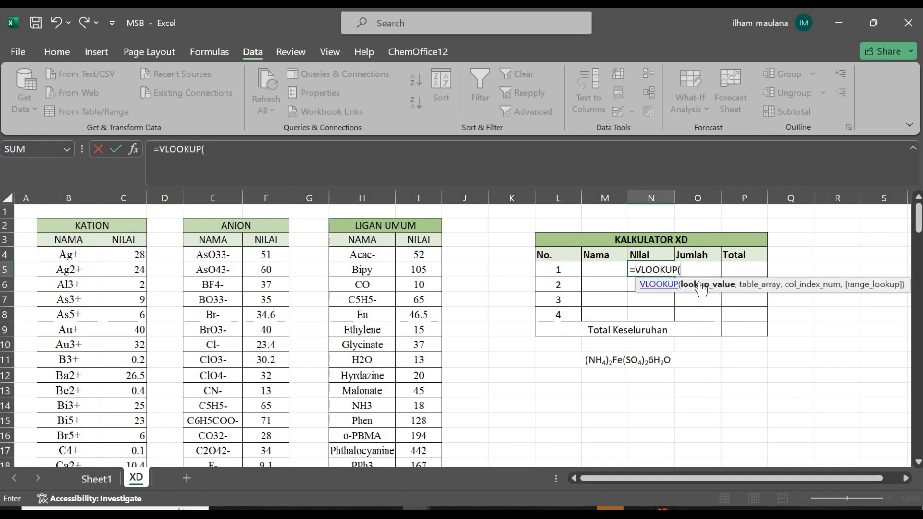
{"action": "left_click", "coordinate": [612, 273]}
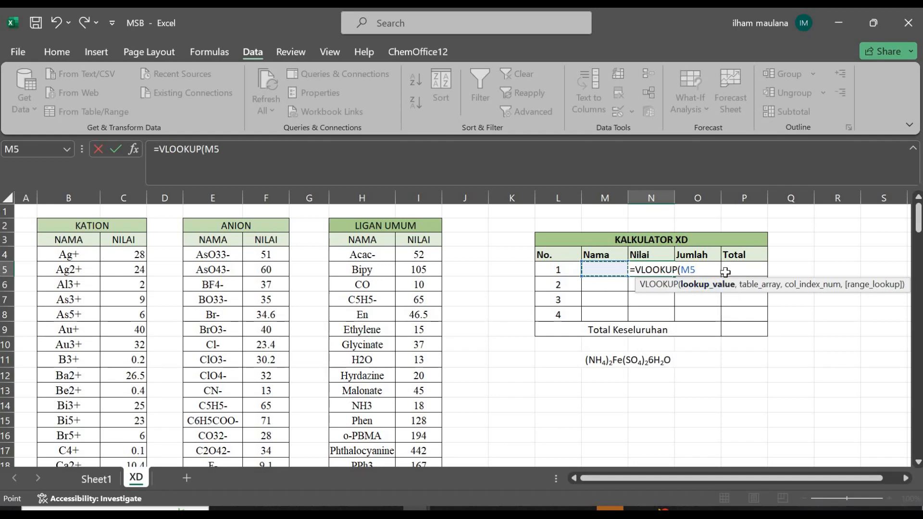
{"action": "type", "text": ","}
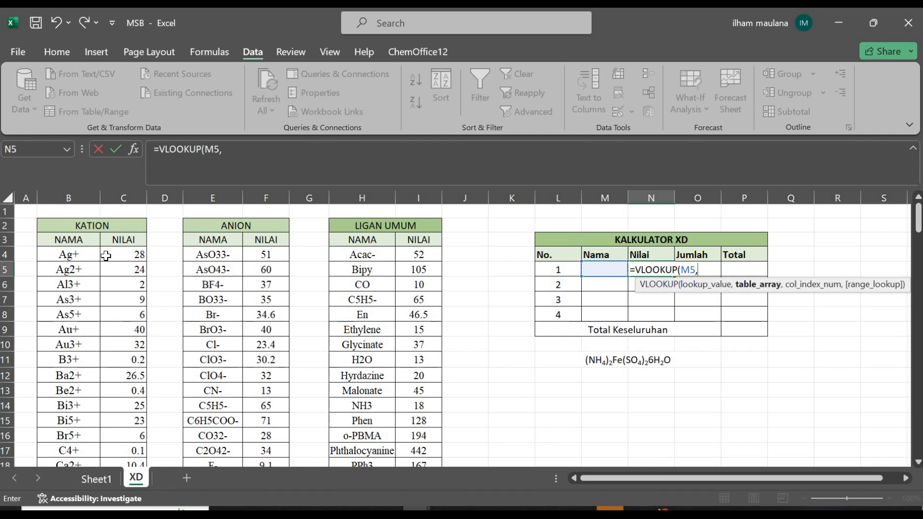
{"action": "left_click_drag", "start_coordinate": [91, 258], "coordinate": [121, 264]}
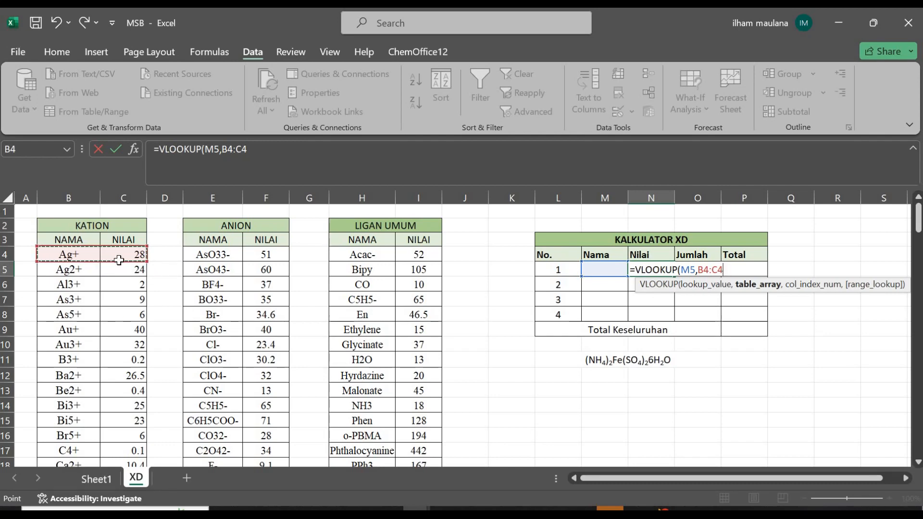
{"action": "key", "text": "ctrl+shift+Down"}
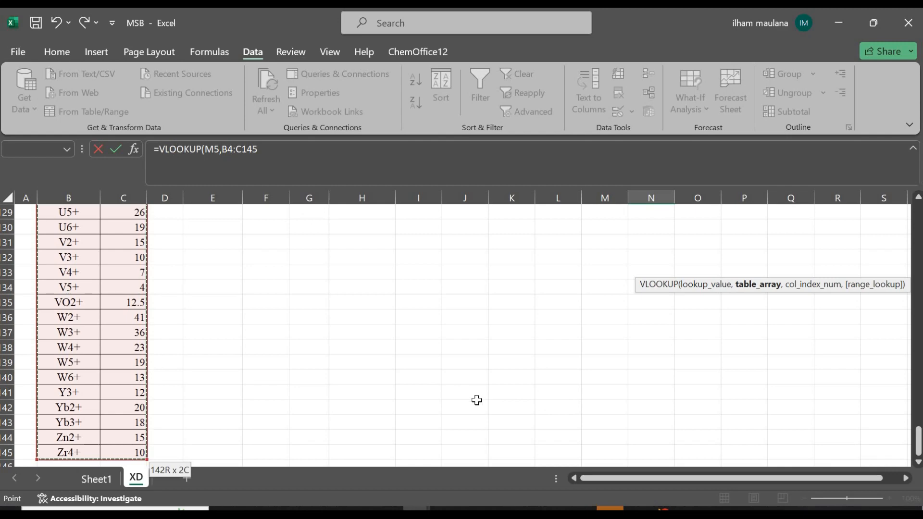
{"action": "scroll", "coordinate": [480, 398], "scroll_direction": "up", "scroll_amount": 20}
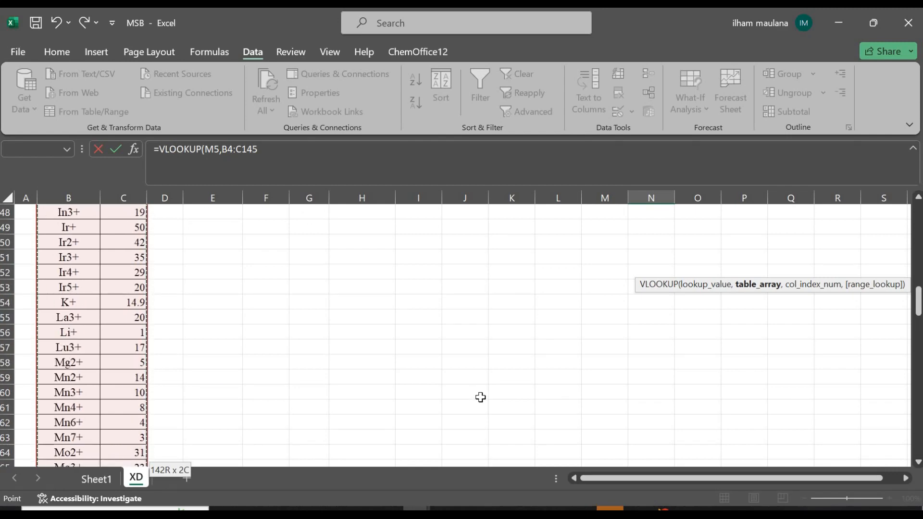
{"action": "scroll", "coordinate": [611, 375], "scroll_direction": "up", "scroll_amount": 3}
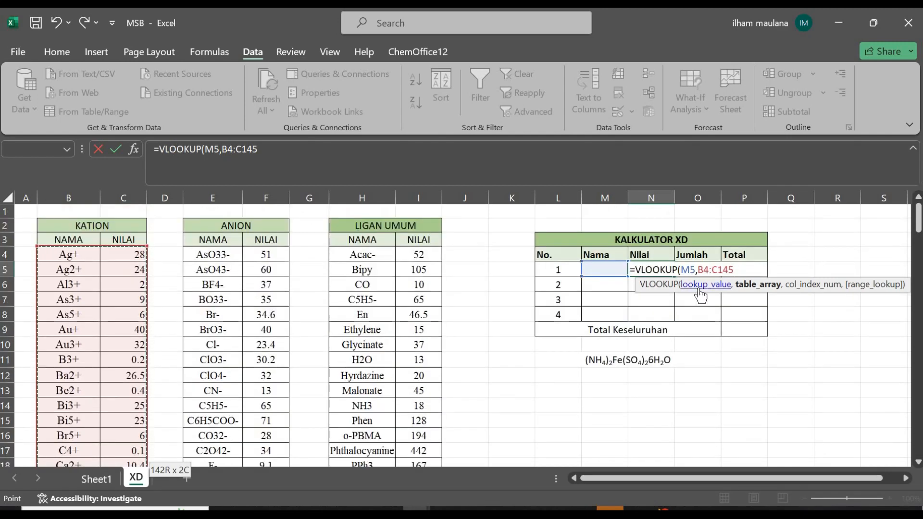
Step: Complete the VLOOKUP formula in N5 with column index 2 and the letter O as the range lookup argument
{"action": "type", "text": ",2"}
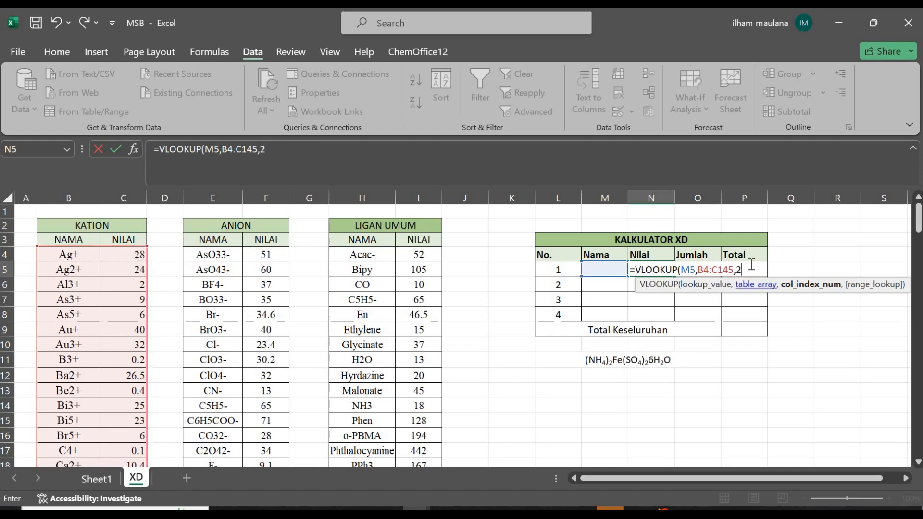
{"action": "type", "text": ","}
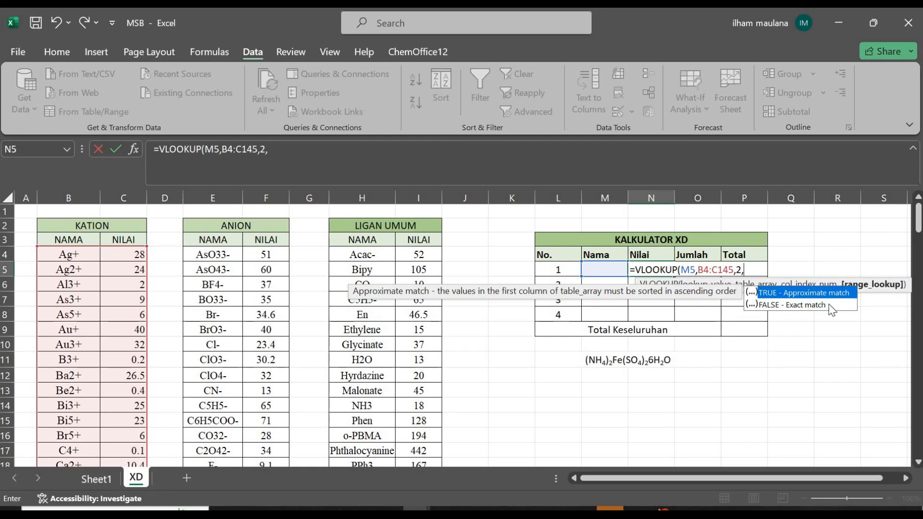
{"action": "left_click", "coordinate": [806, 304]}
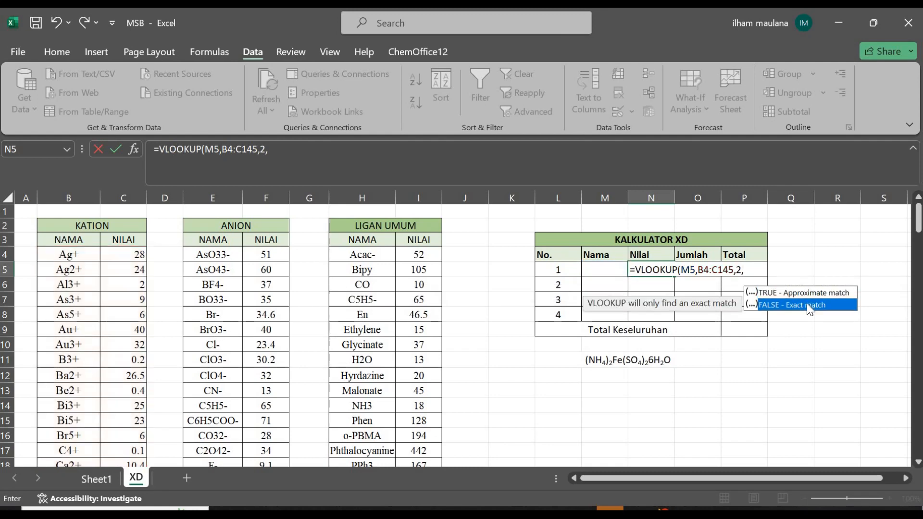
{"action": "double_click", "coordinate": [807, 304]}
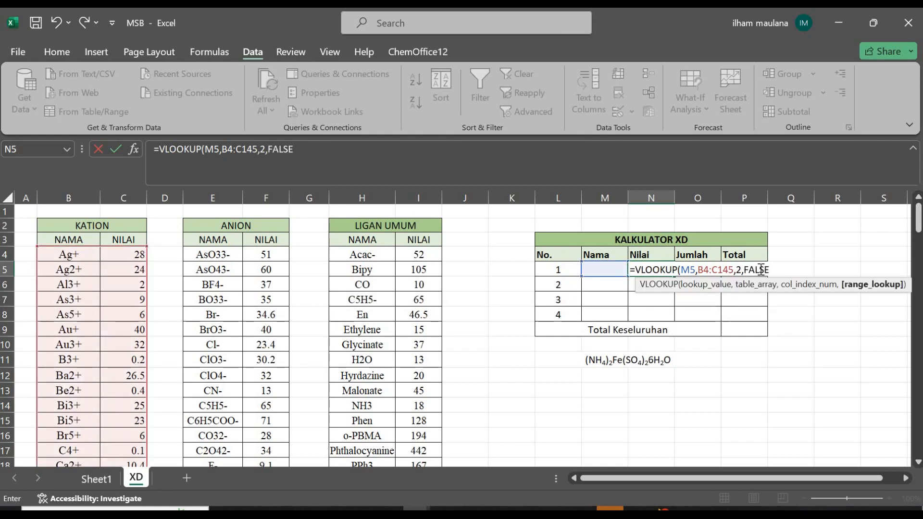
{"action": "double_click", "coordinate": [760, 269]}
{"action": "key", "text": "BackSpace"}
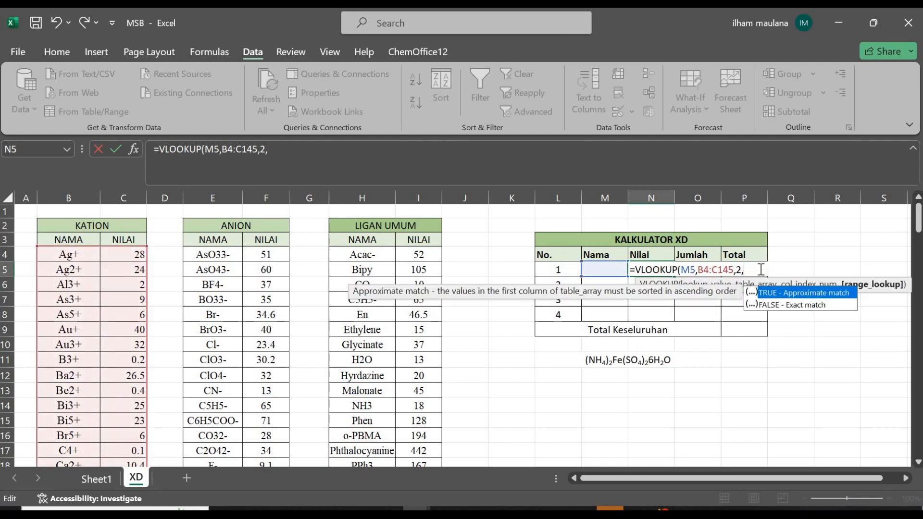
{"action": "type", "text": "O)"}
{"action": "key", "text": "Return"}
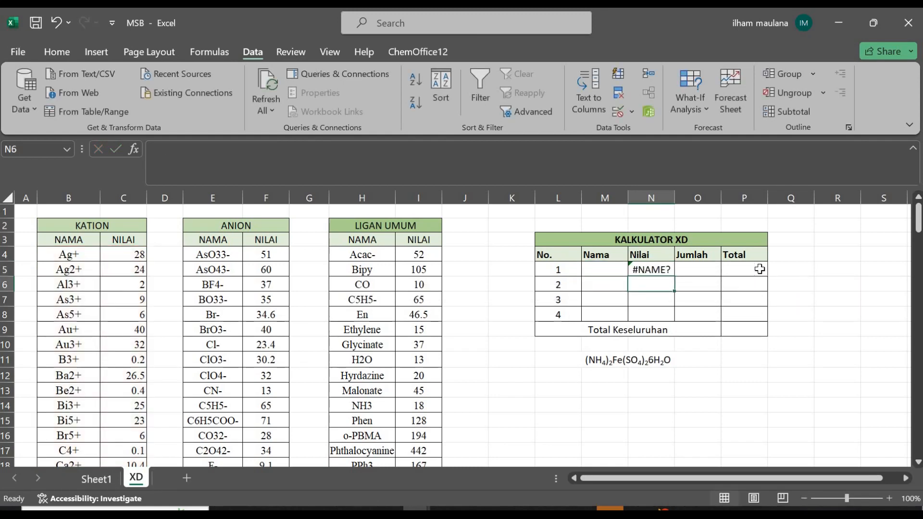
Step: Choose Ag+ as the cation name in cell M5
{"action": "left_click", "coordinate": [619, 269]}
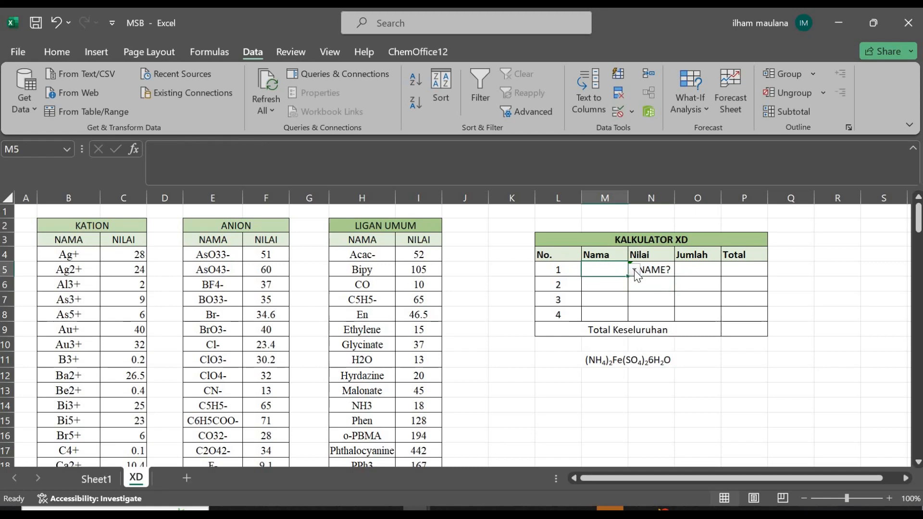
{"action": "left_click", "coordinate": [635, 270]}
{"action": "left_click", "coordinate": [607, 282]}
Step: Correct the range lookup argument in N5 to the digit 0, giving =VLOOKUP(M5,B4:C145,2,0)
{"action": "left_click", "coordinate": [656, 272]}
{"action": "double_click", "coordinate": [655, 272]}
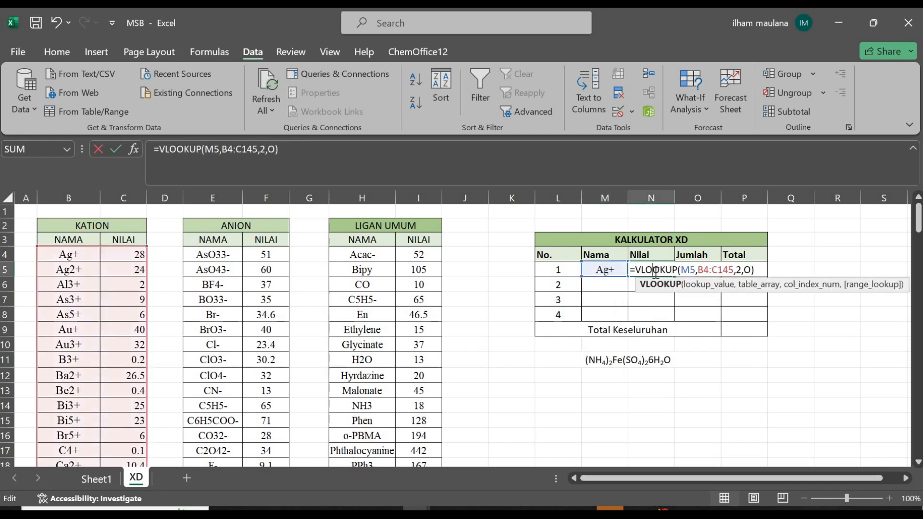
{"action": "left_click", "coordinate": [714, 271]}
{"action": "left_click", "coordinate": [649, 271]}
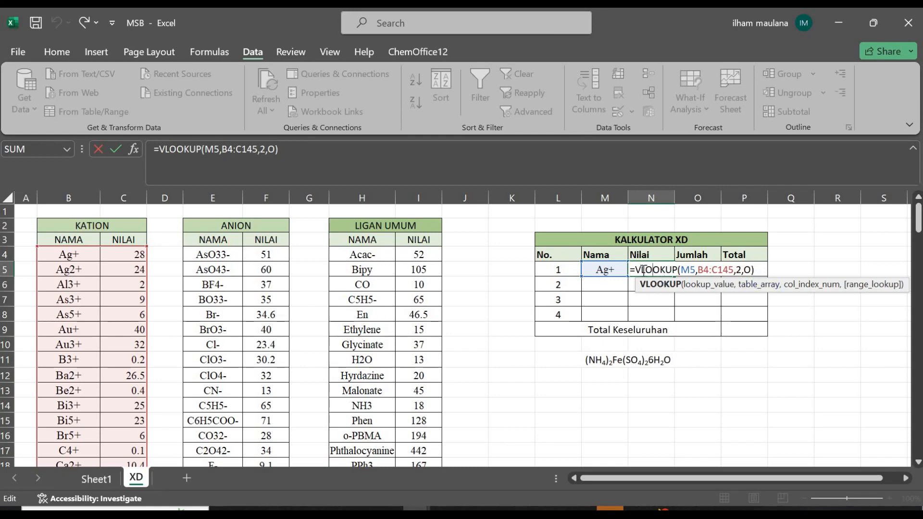
{"action": "double_click", "coordinate": [643, 270]}
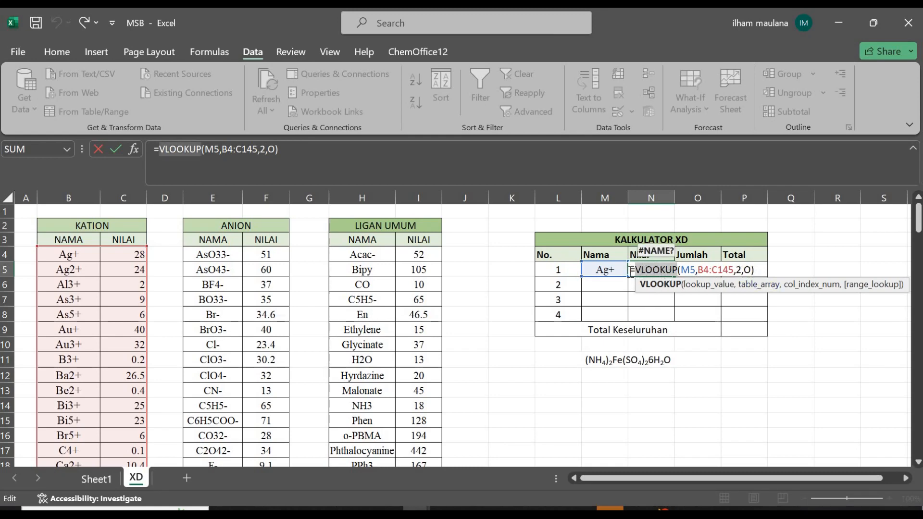
{"action": "left_click", "coordinate": [644, 271]}
{"action": "left_click", "coordinate": [644, 276]}
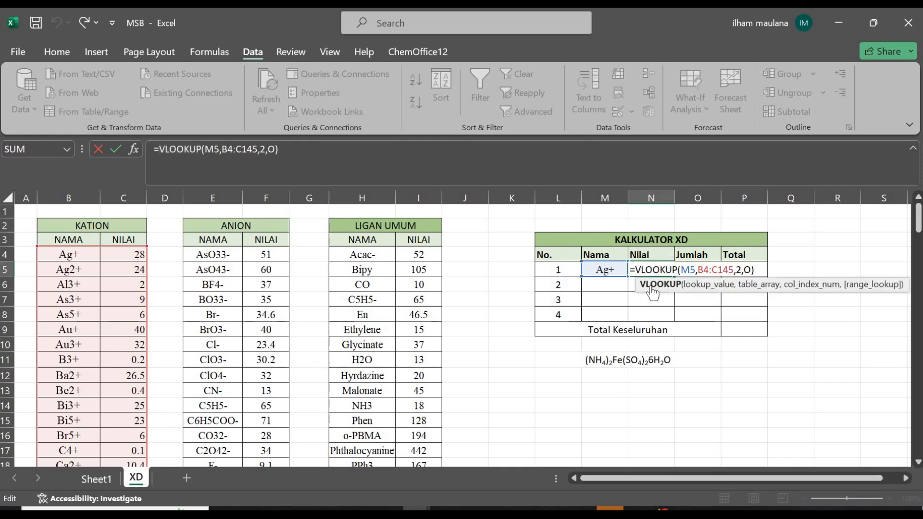
{"action": "left_click", "coordinate": [704, 285]}
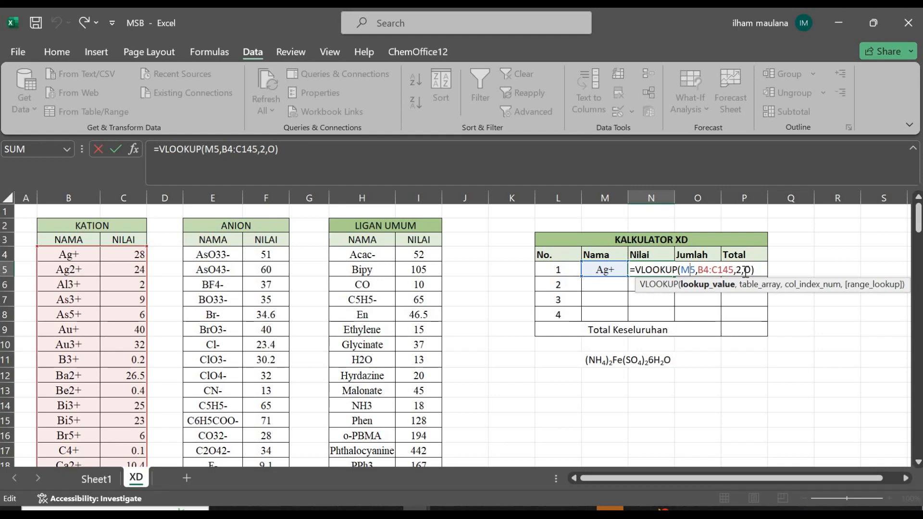
{"action": "left_click", "coordinate": [753, 271]}
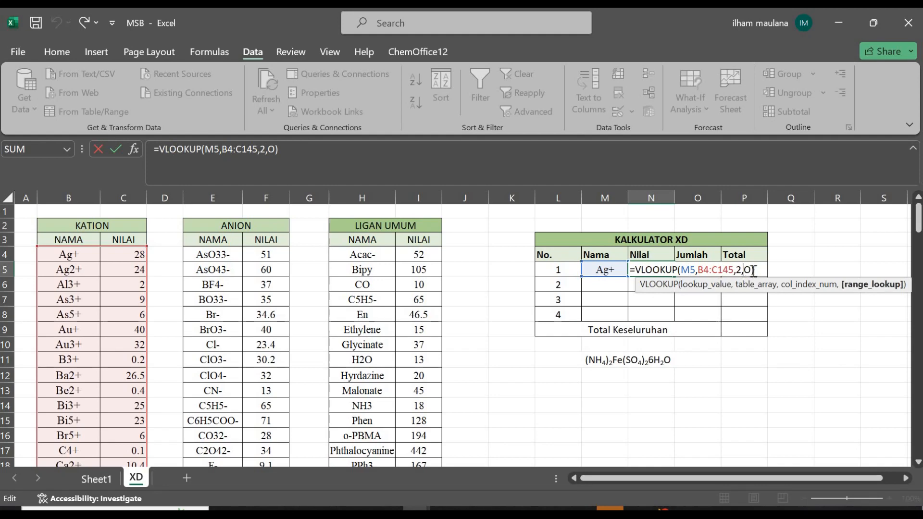
{"action": "key", "text": "BackSpace"}
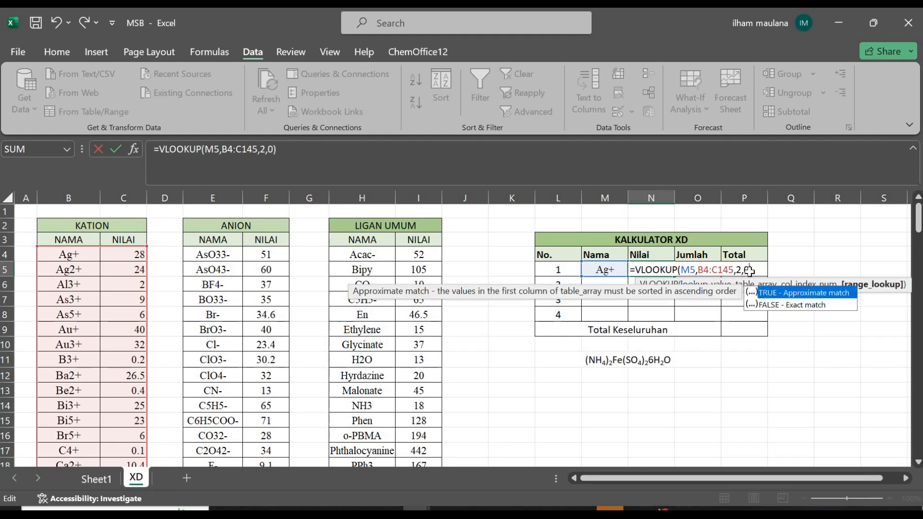
{"action": "type", "text": "0"}
{"action": "key", "text": "Return"}
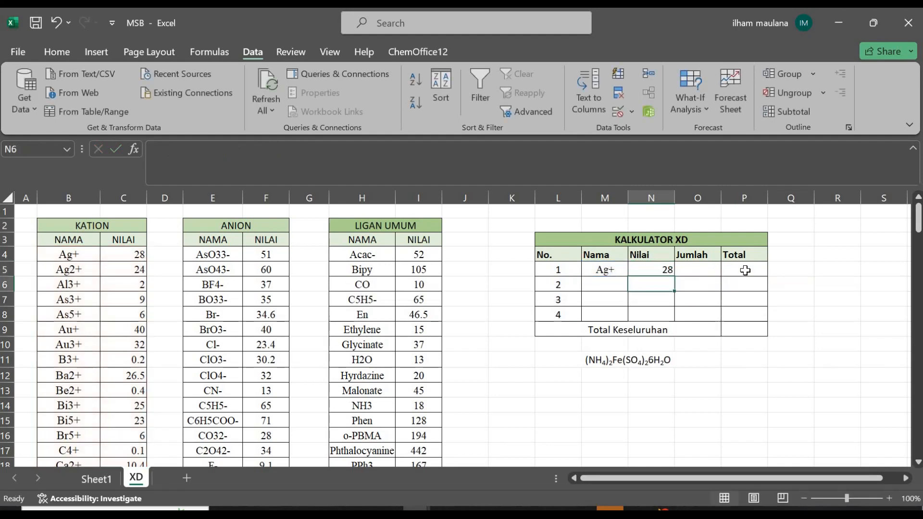
{"action": "left_click", "coordinate": [616, 289]}
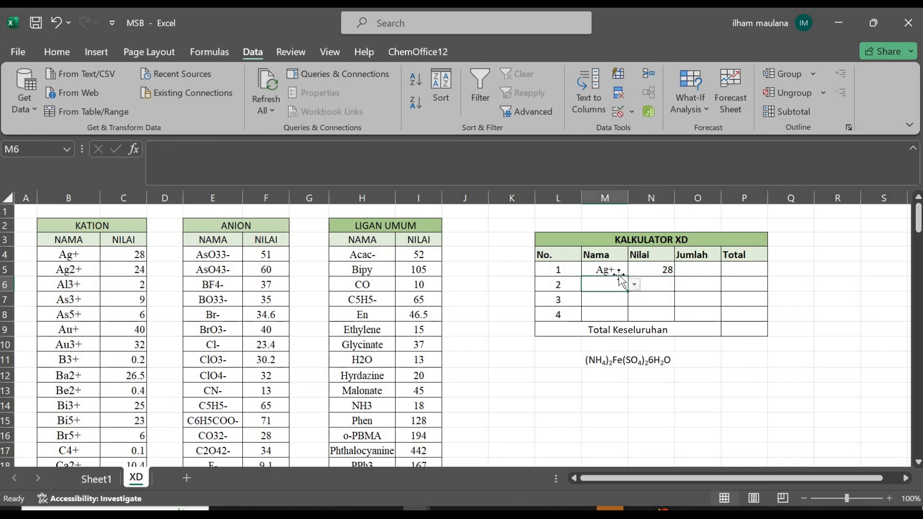
{"action": "left_click", "coordinate": [664, 285]}
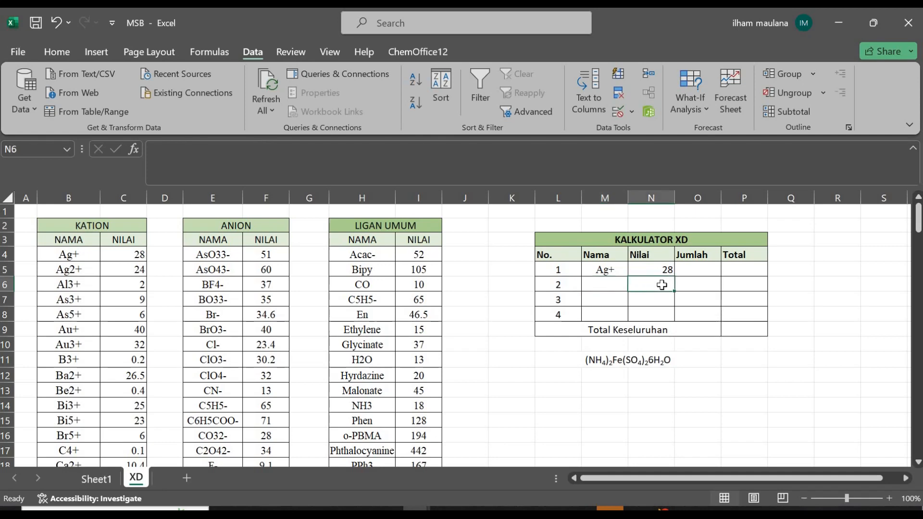
{"action": "type", "text": "="}
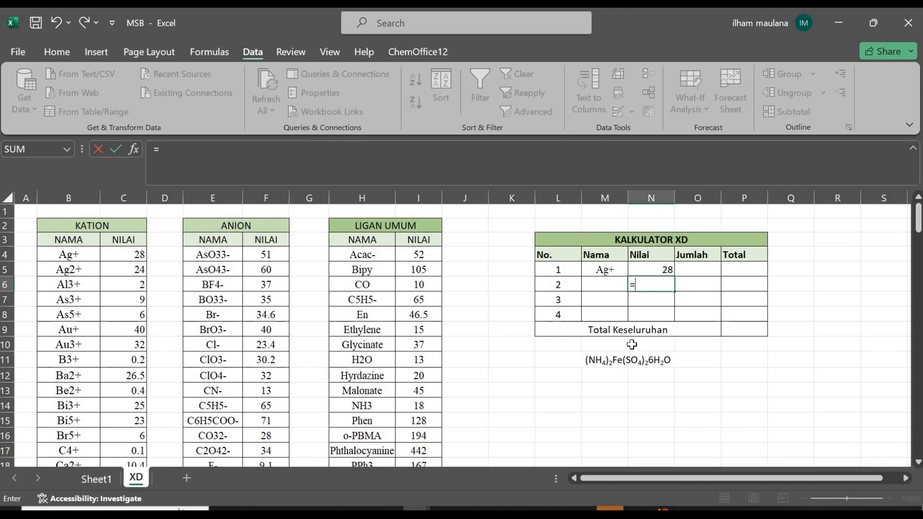
{"action": "left_click", "coordinate": [611, 270]}
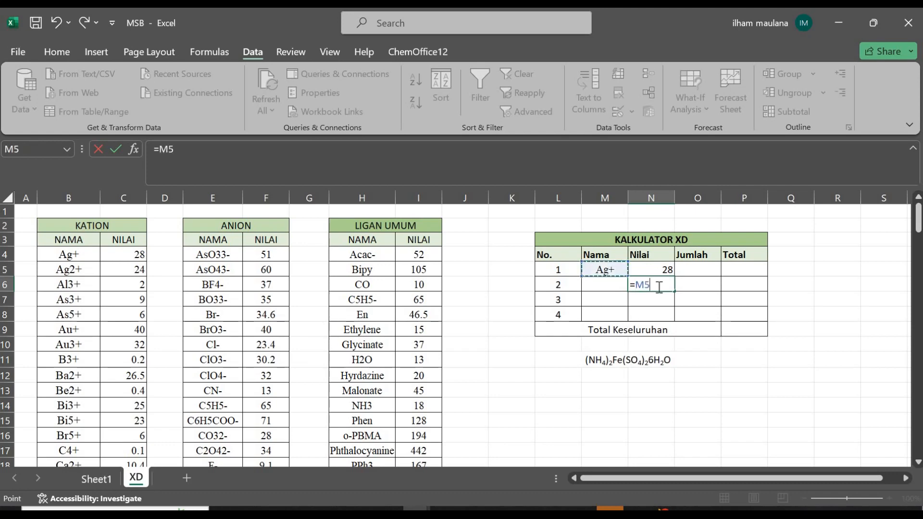
{"action": "left_click", "coordinate": [659, 286]}
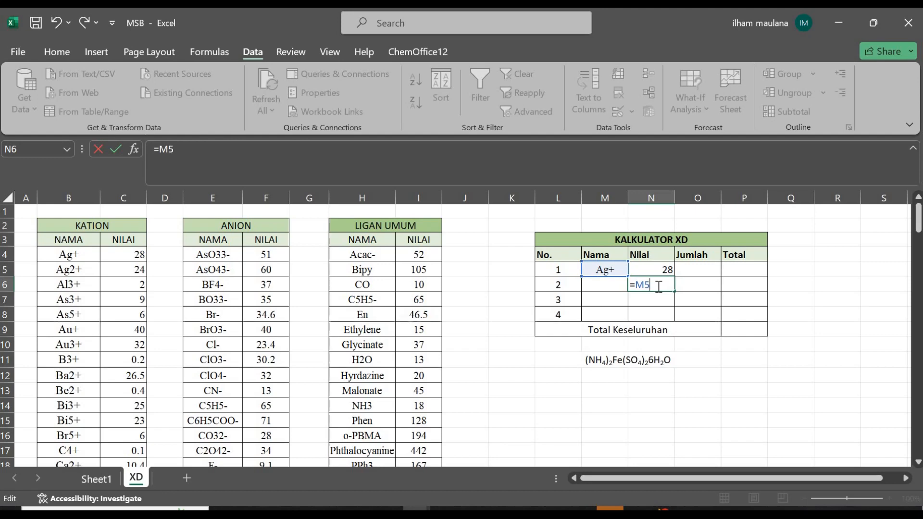
{"action": "key", "text": "Escape"}
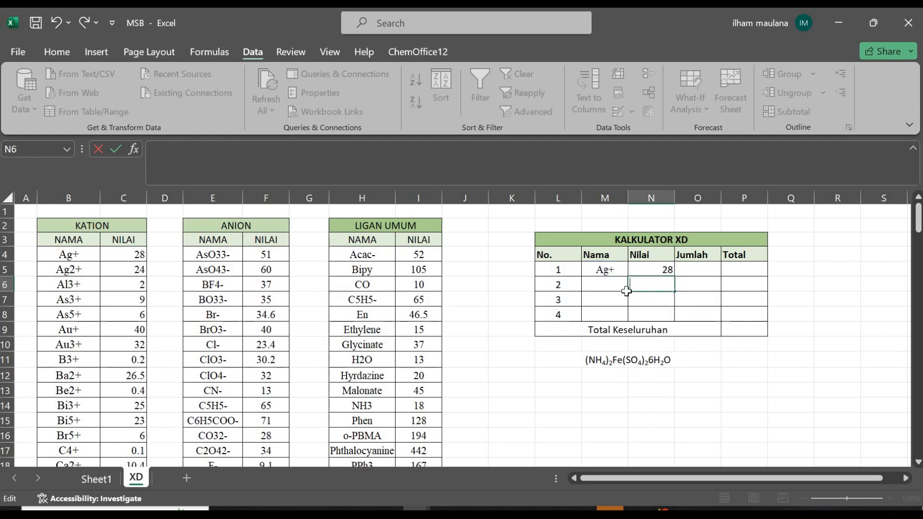
Step: Choose NH4+ as the cation name in cell M5
{"action": "left_click", "coordinate": [623, 272]}
{"action": "left_click", "coordinate": [634, 270]}
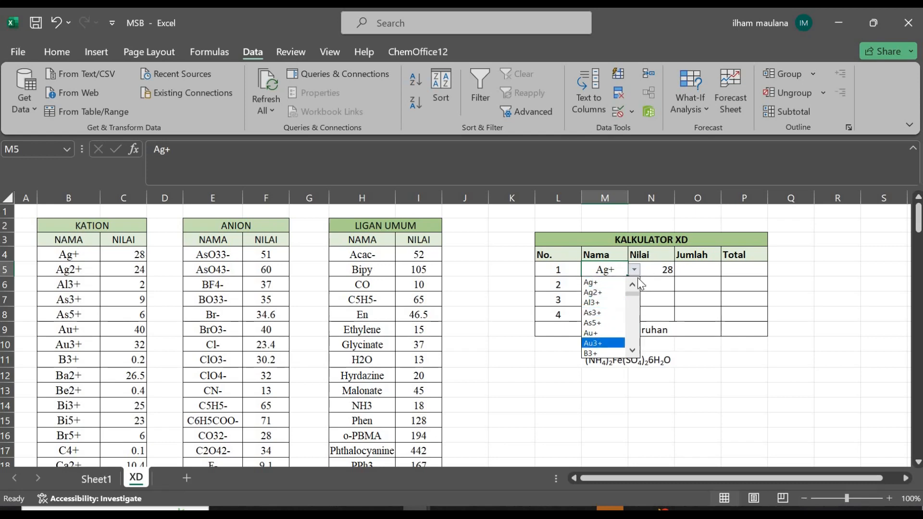
{"action": "scroll", "coordinate": [637, 318], "scroll_direction": "down", "scroll_amount": 10}
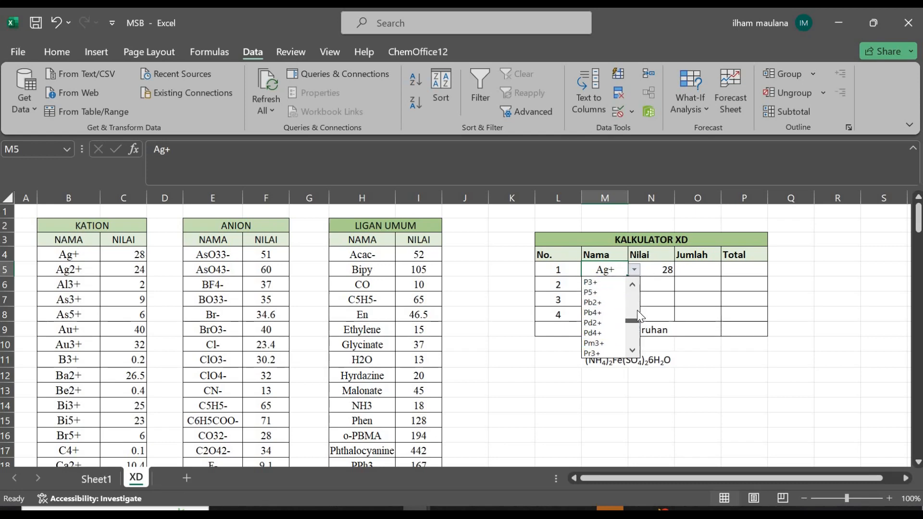
{"action": "scroll", "coordinate": [637, 317], "scroll_direction": "up", "scroll_amount": 4}
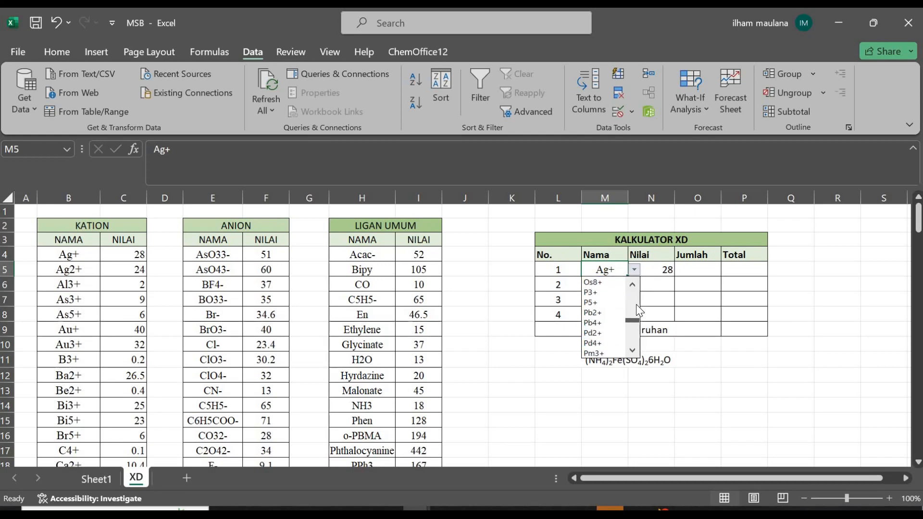
{"action": "scroll", "coordinate": [636, 323], "scroll_direction": "down", "scroll_amount": 6}
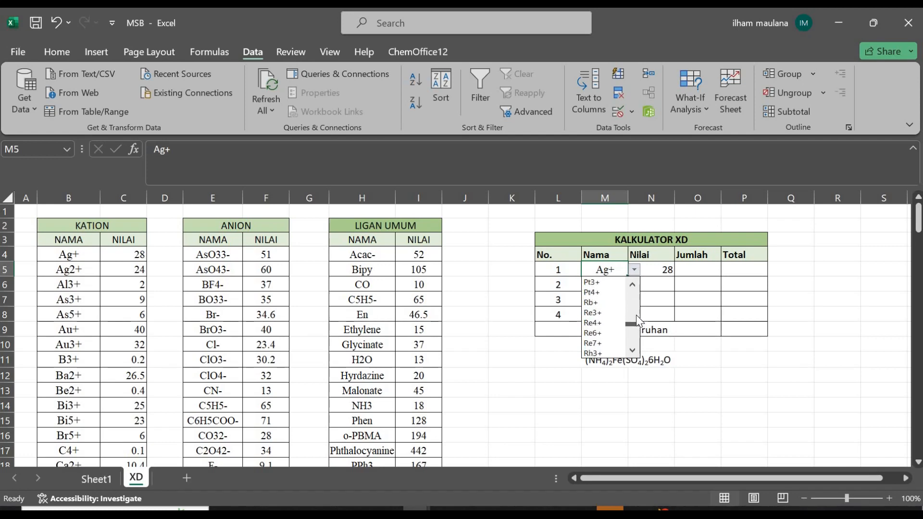
{"action": "left_click", "coordinate": [587, 302]}
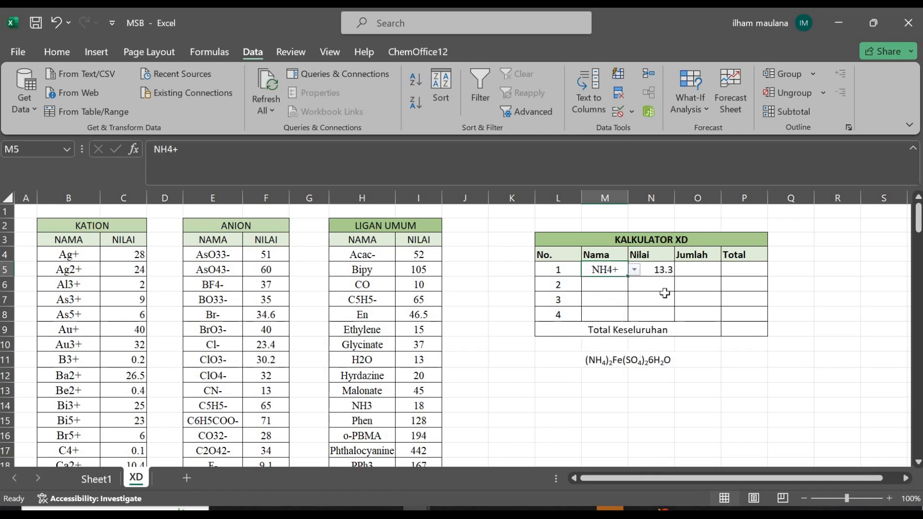
{"action": "key", "text": "Return"}
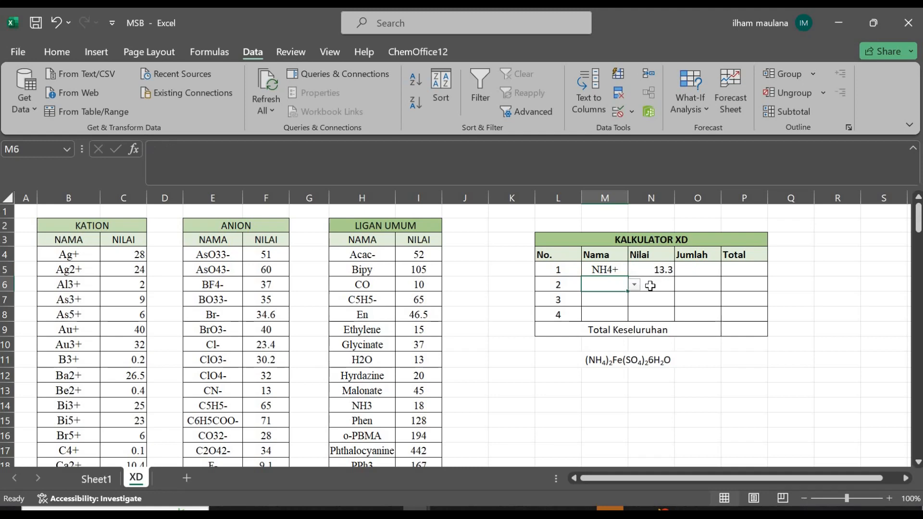
Step: Start a VLOOKUP formula in cell N6 with M6 as the lookup value
{"action": "left_click", "coordinate": [652, 285]}
{"action": "type", "text": "="}
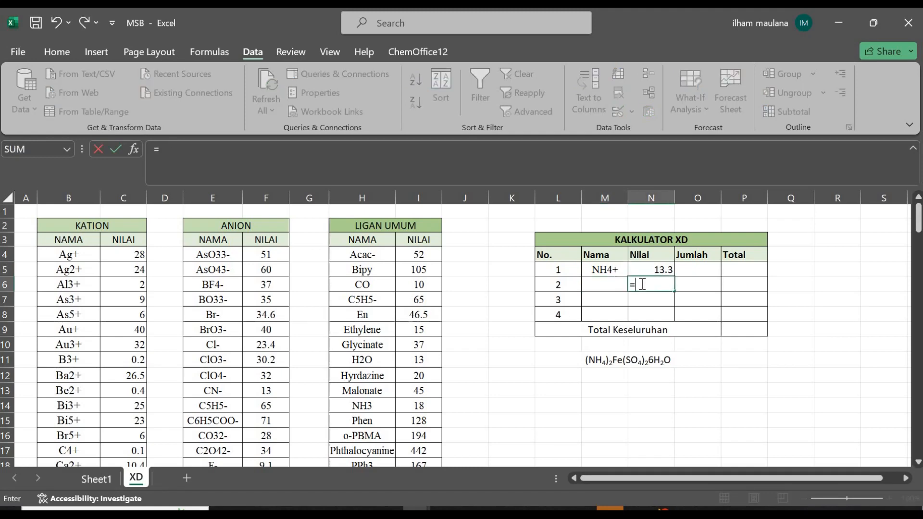
{"action": "type", "text": "VLOO"}
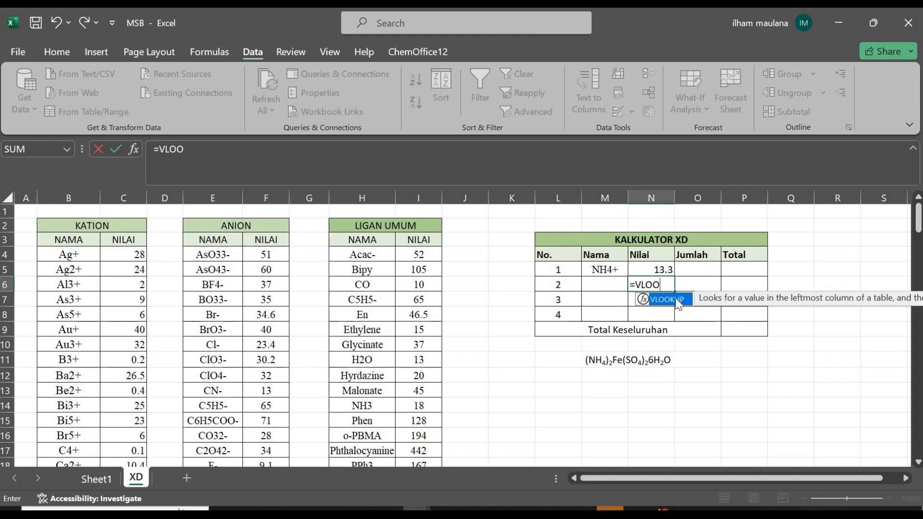
{"action": "double_click", "coordinate": [678, 301]}
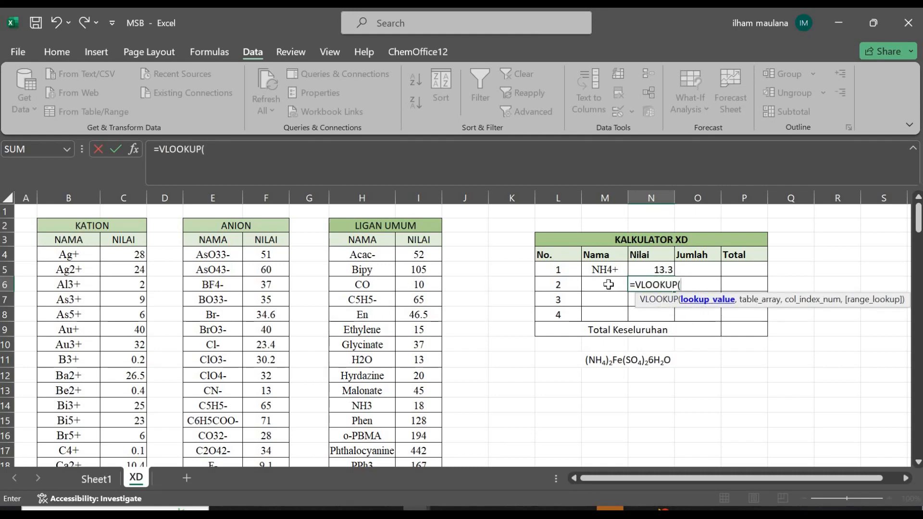
{"action": "key", "text": "Left"}
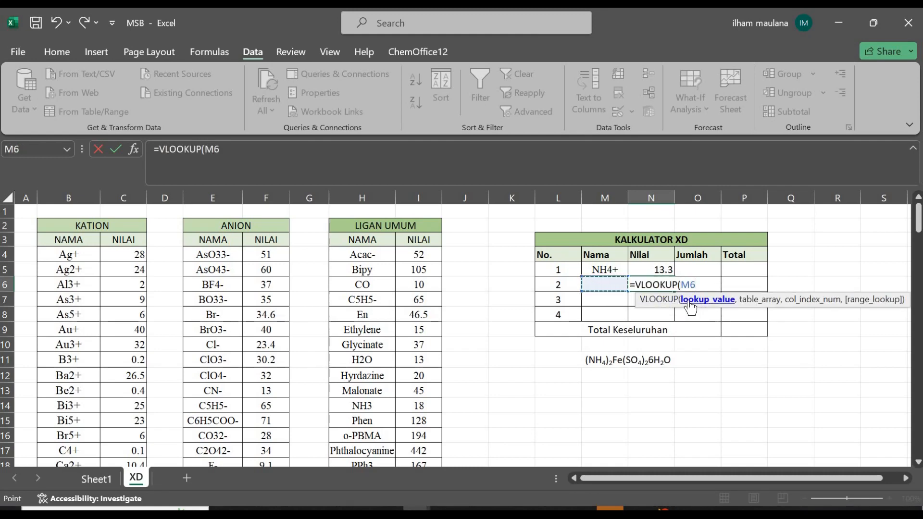
{"action": "type", "text": ","}
Step: Complete the VLOOKUP formula in N6 with table array E4:F44, column index 2 and range lookup 0
{"action": "left_click", "coordinate": [223, 254]}
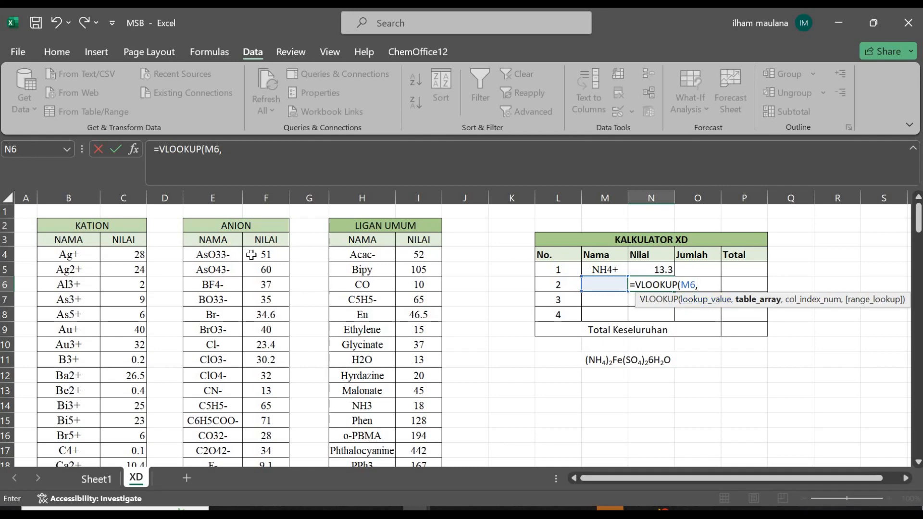
{"action": "left_click_drag", "start_coordinate": [252, 255], "coordinate": [356, 328]}
{"action": "scroll", "coordinate": [370, 344], "scroll_direction": "down", "scroll_amount": 3}
{"action": "scroll", "coordinate": [740, 332], "scroll_direction": "up", "scroll_amount": 9}
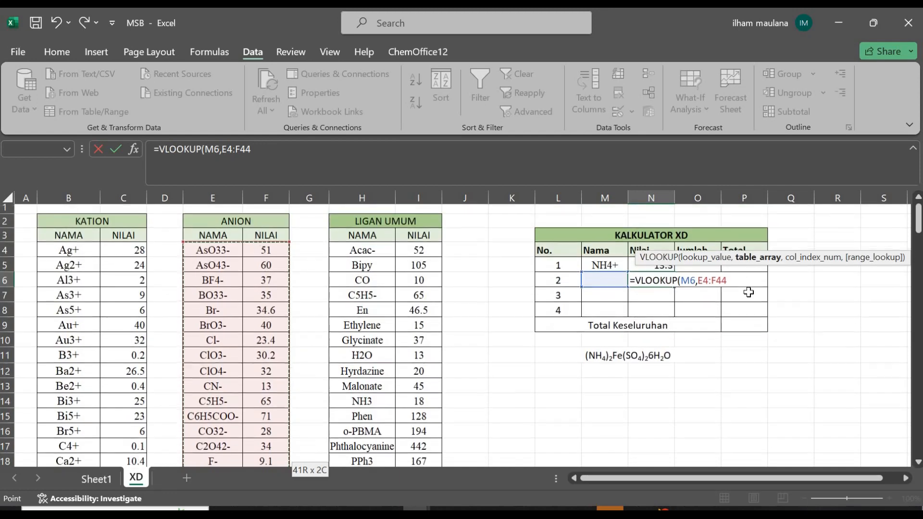
{"action": "type", "text": ","}
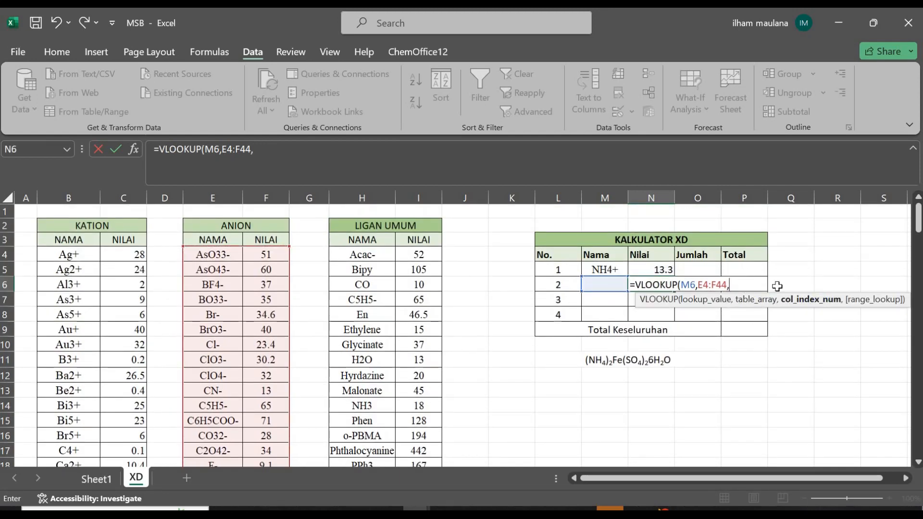
{"action": "type", "text": "2,0)"}
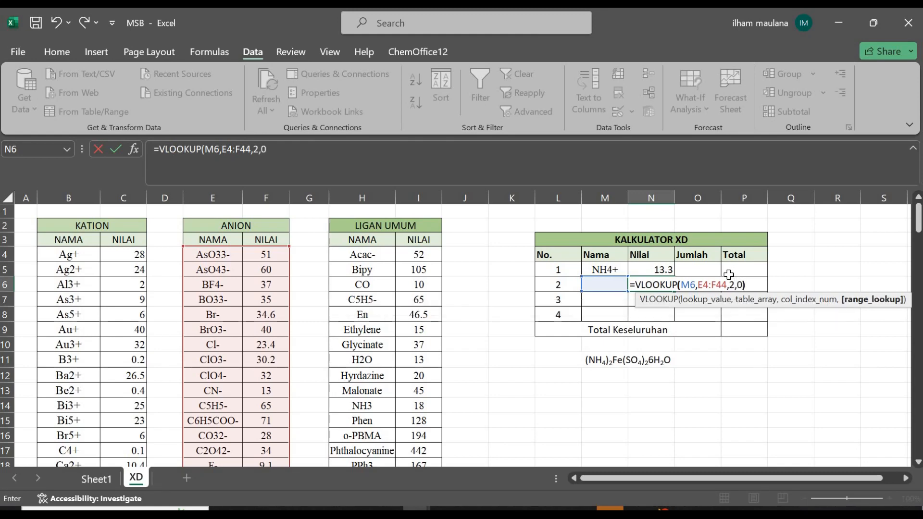
{"action": "key", "text": "Return"}
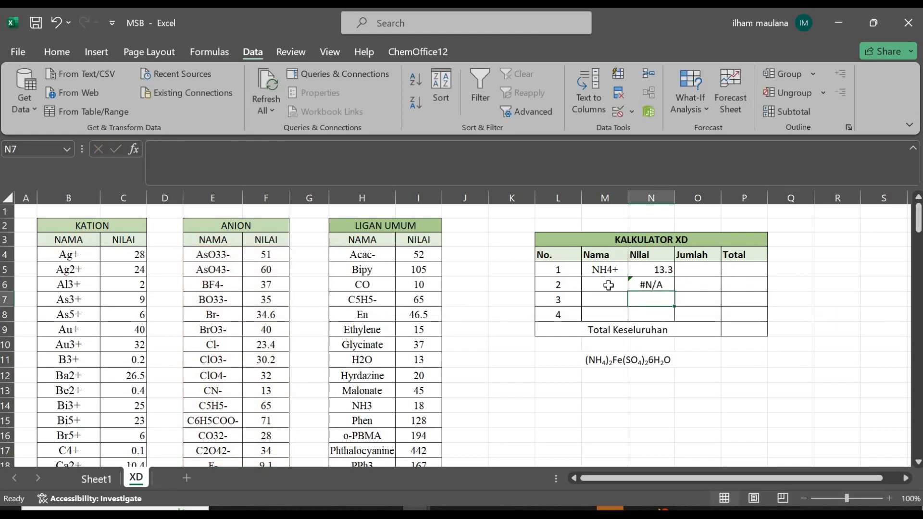
Step: Choose SO42- as the anion name in cell M6
{"action": "left_click", "coordinate": [608, 285]}
{"action": "left_click", "coordinate": [634, 285]}
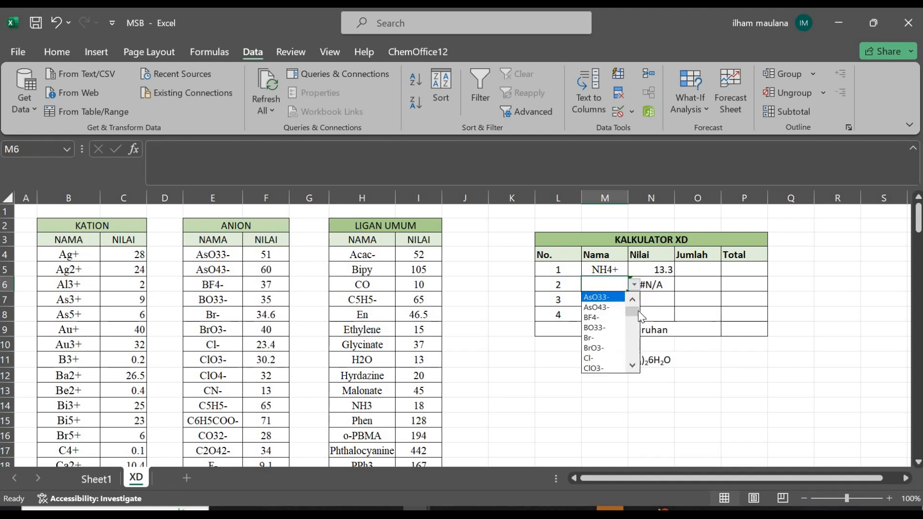
{"action": "scroll", "coordinate": [636, 342], "scroll_direction": "down", "scroll_amount": 10}
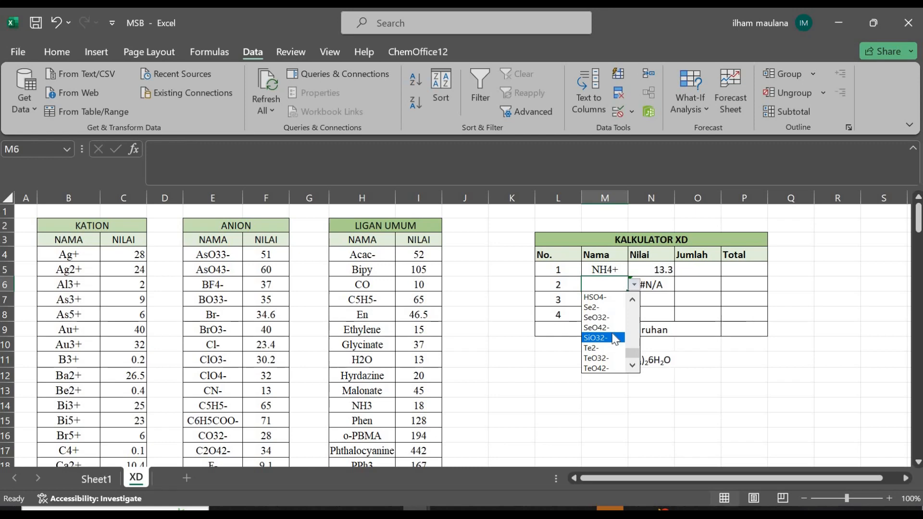
{"action": "left_click_drag", "start_coordinate": [631, 357], "coordinate": [630, 346]}
{"action": "double_click", "coordinate": [605, 348]}
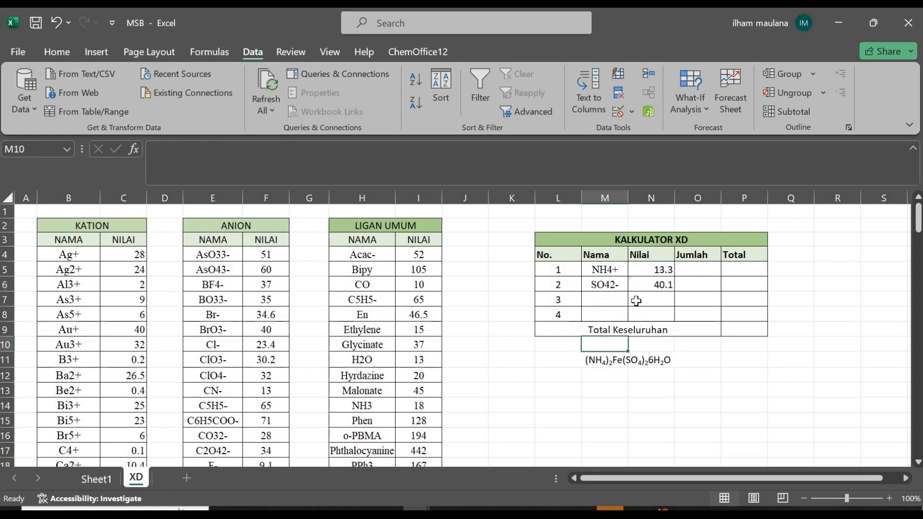
{"action": "left_click", "coordinate": [618, 285]}
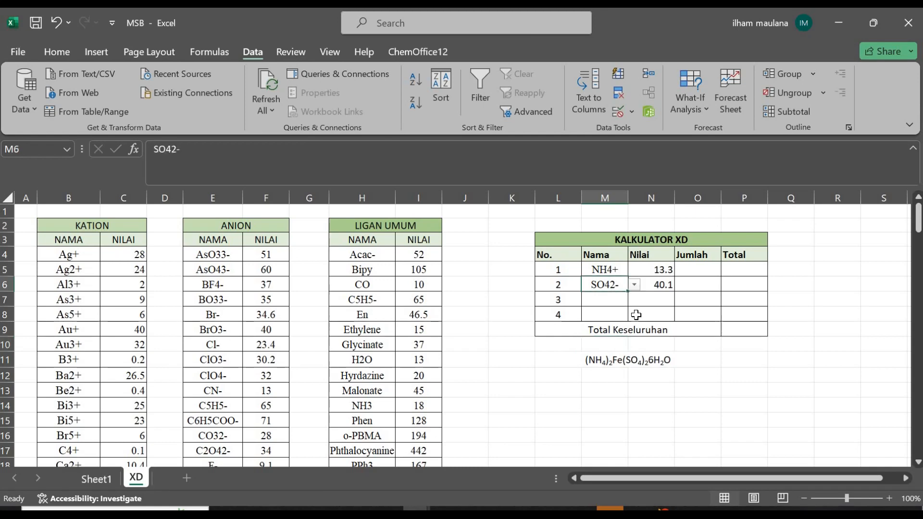
{"action": "left_click", "coordinate": [633, 287]}
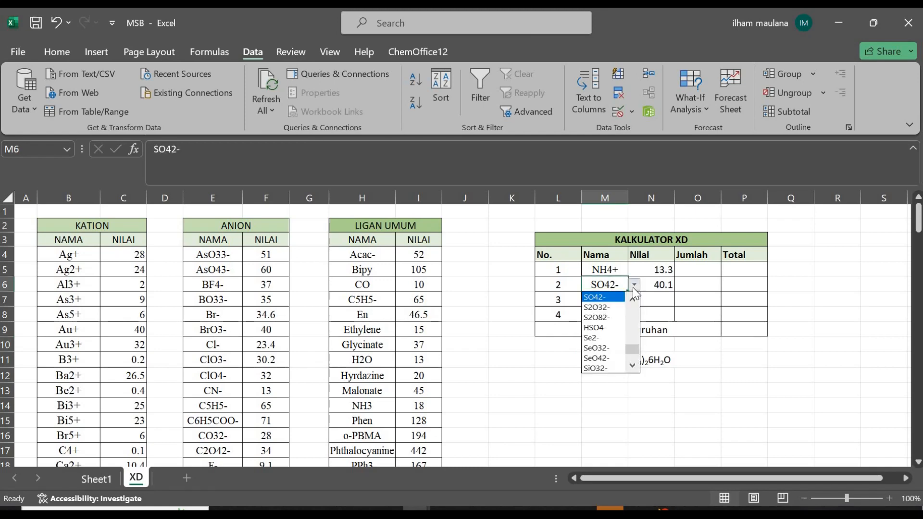
{"action": "left_click", "coordinate": [635, 301]}
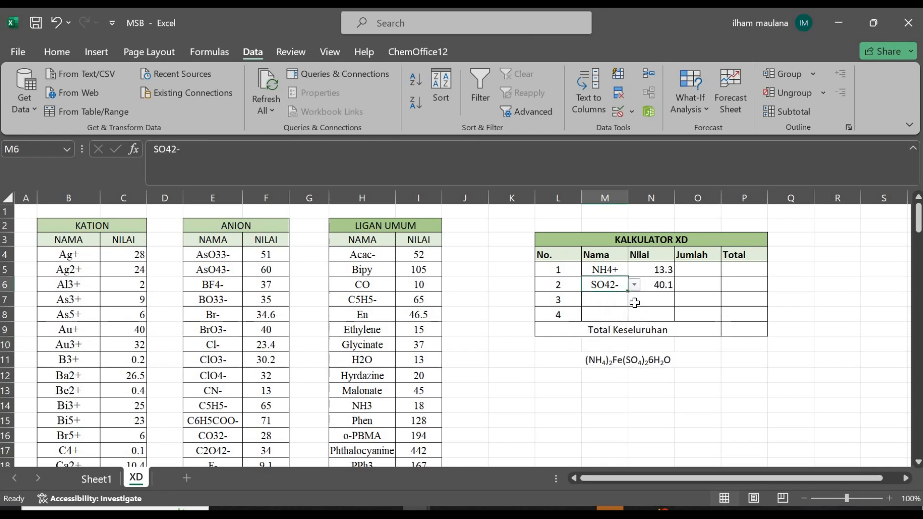
Step: Change the source of the data validation list in cell M7 to the common ligand names in H4:H22 and check its dropdown
{"action": "left_click", "coordinate": [615, 299]}
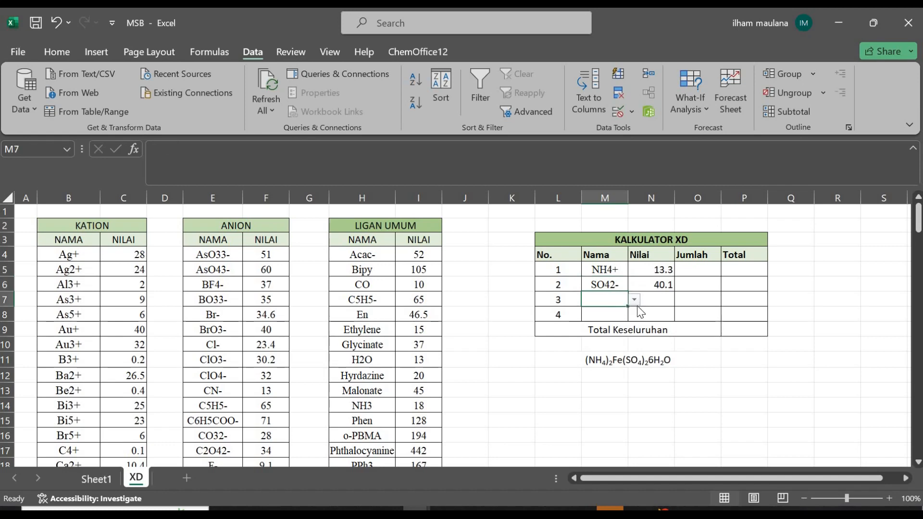
{"action": "left_click", "coordinate": [635, 299]}
{"action": "left_click", "coordinate": [615, 299]}
{"action": "left_click", "coordinate": [631, 114]}
{"action": "left_click", "coordinate": [669, 132]}
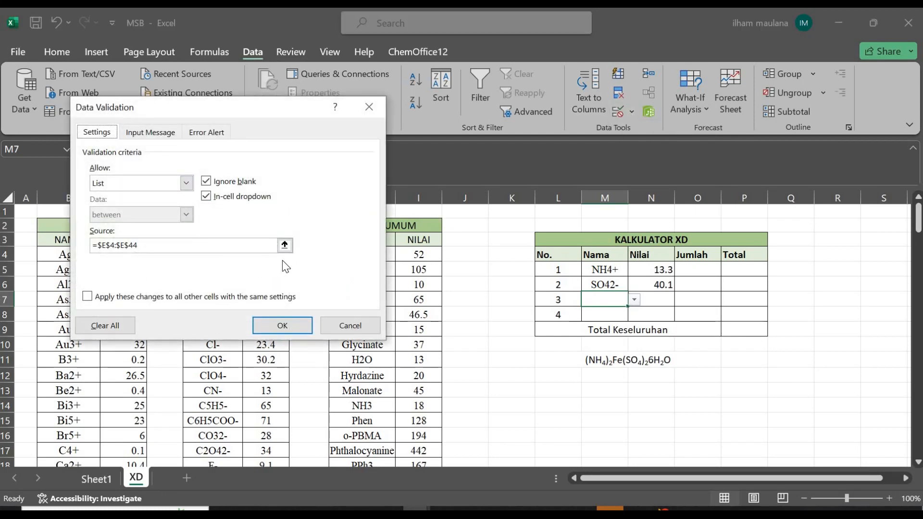
{"action": "left_click", "coordinate": [287, 246]}
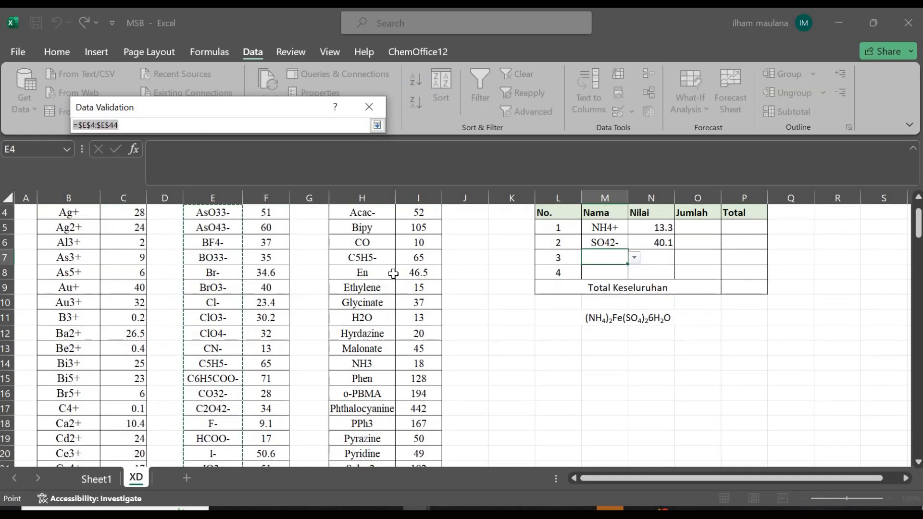
{"action": "left_click", "coordinate": [366, 255]}
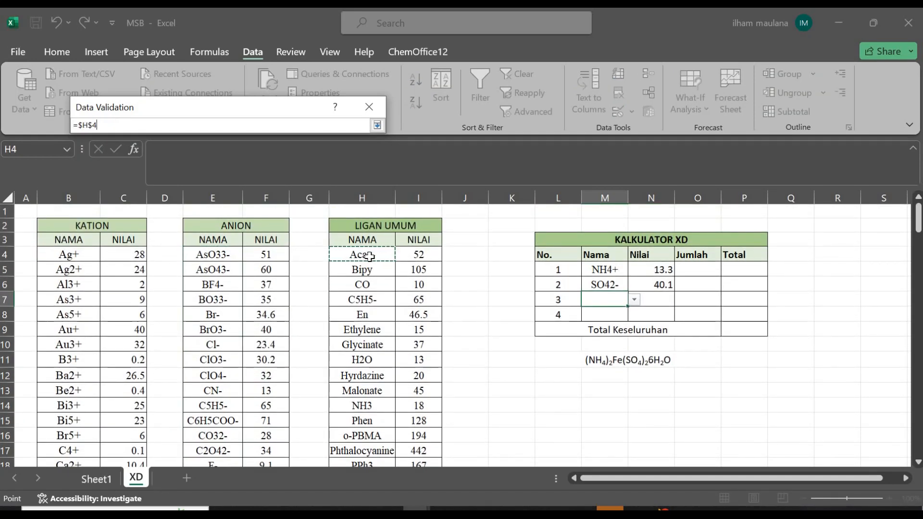
{"action": "key", "text": "ctrl+shift+Down"}
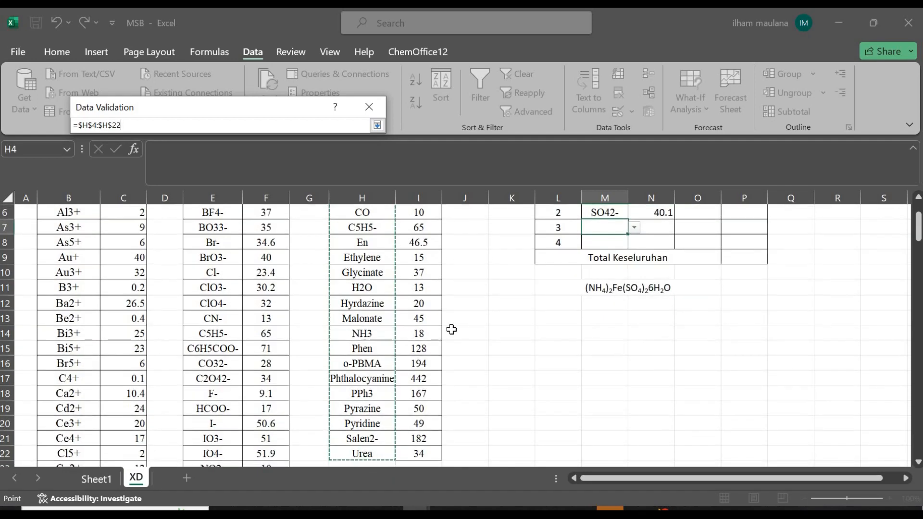
{"action": "scroll", "coordinate": [449, 326], "scroll_direction": "up", "scroll_amount": 2}
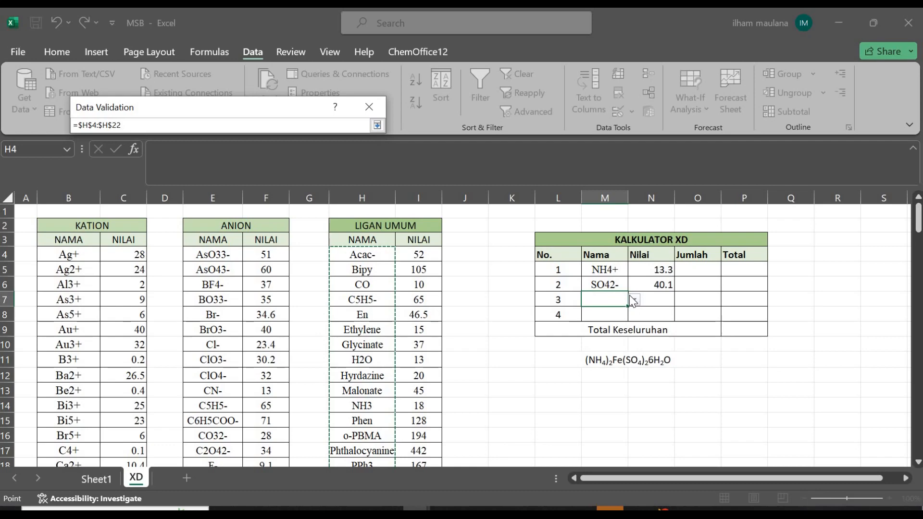
{"action": "key", "text": "Return"}
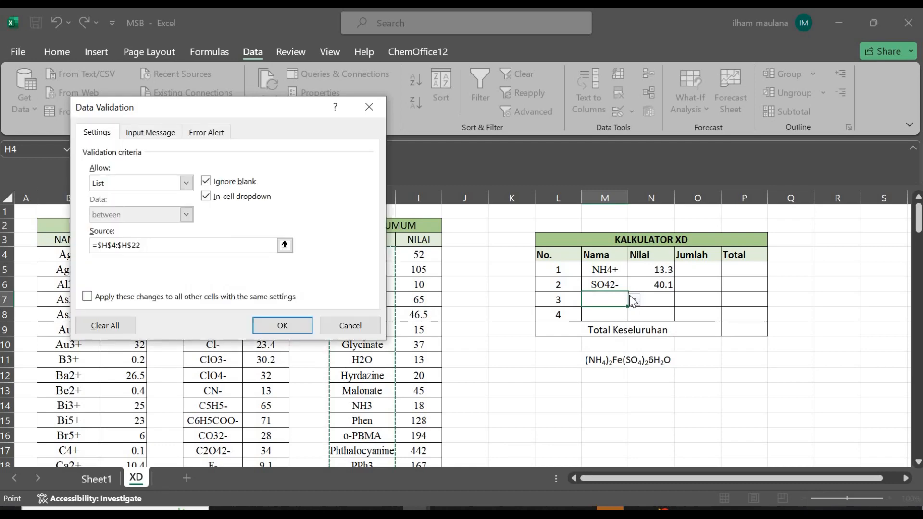
{"action": "key", "text": "Return"}
{"action": "left_click", "coordinate": [635, 300]}
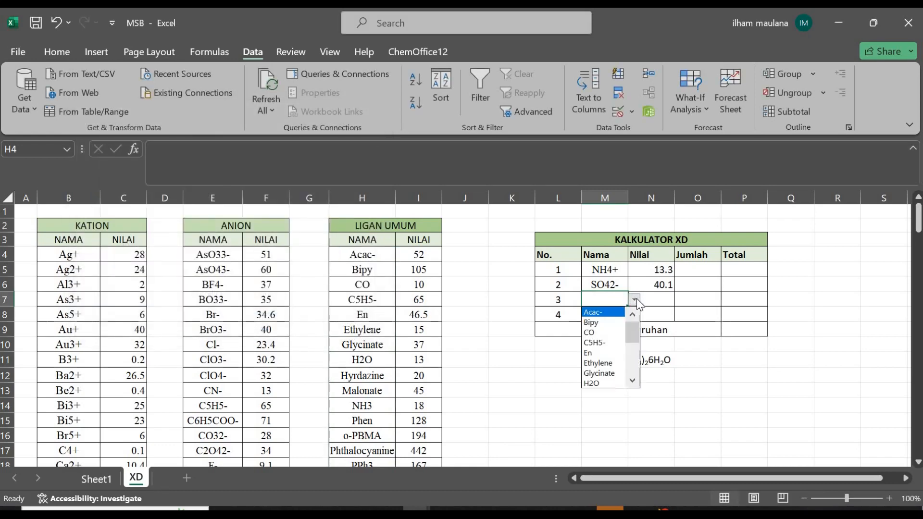
{"action": "key", "text": "Escape"}
Step: Start a VLOOKUP formula in cell N7 with M7 as the lookup value
{"action": "left_click", "coordinate": [664, 300]}
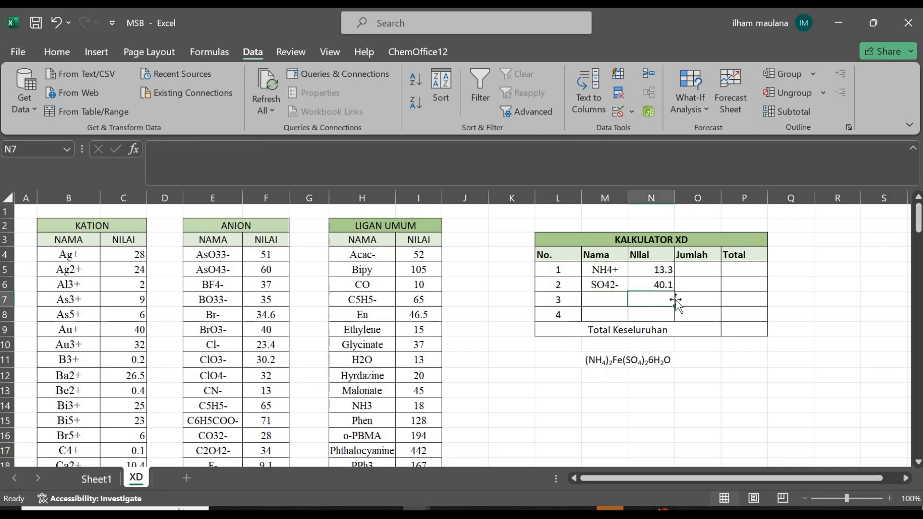
{"action": "type", "text": "="}
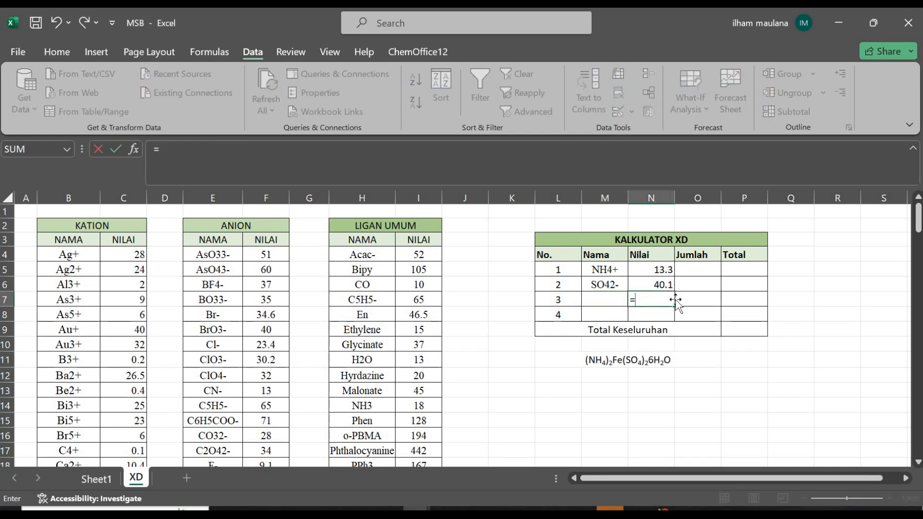
{"action": "type", "text": "VLOOK"}
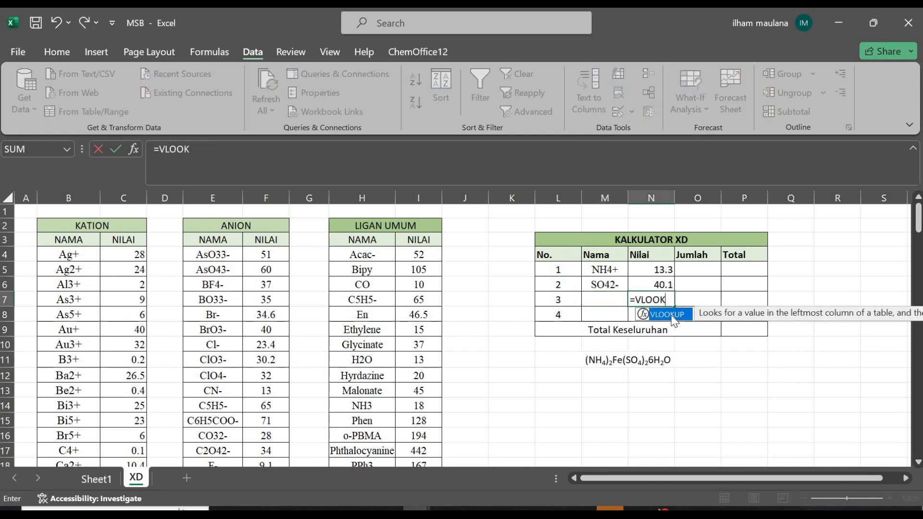
{"action": "type", "text": "UP("}
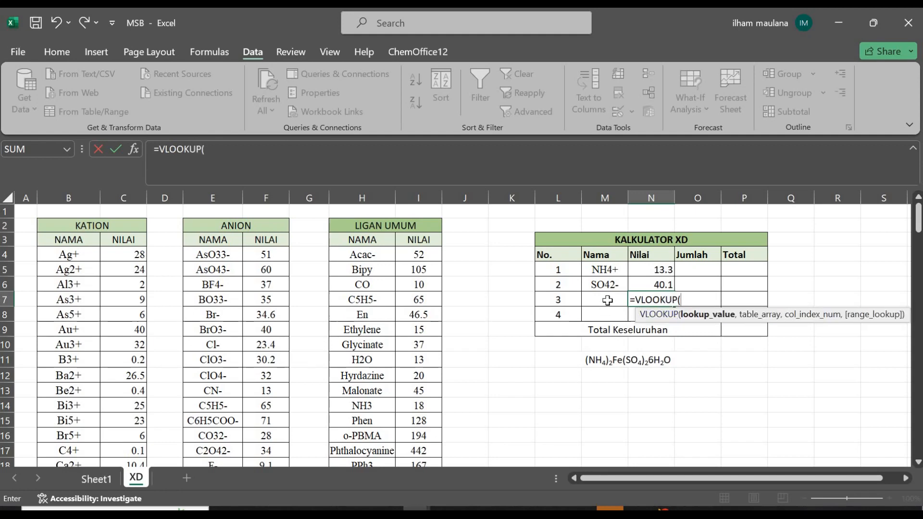
{"action": "left_click", "coordinate": [607, 300]}
Step: Complete the VLOOKUP formula in N7 with table array H4:I22, column index 2 and range lookup 0
{"action": "type", "text": ","}
{"action": "left_click_drag", "start_coordinate": [367, 254], "coordinate": [417, 253]}
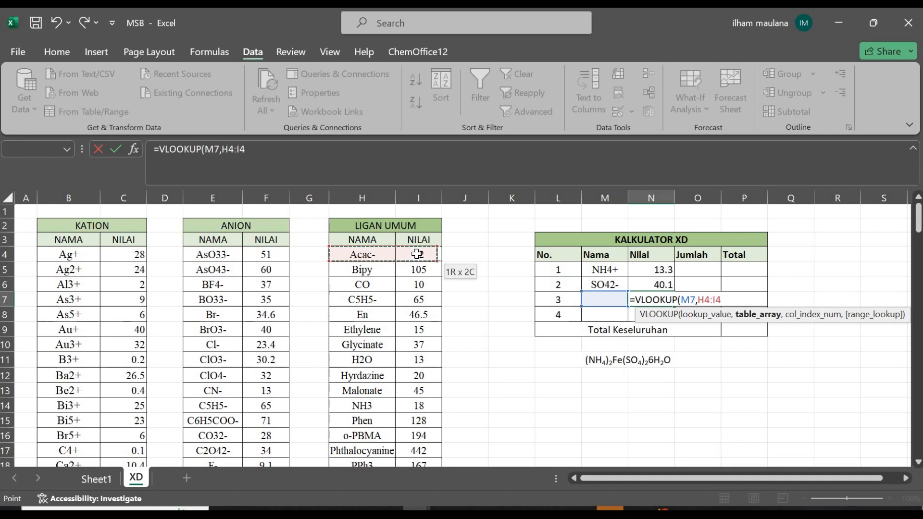
{"action": "key", "text": "ctrl+shift+Down"}
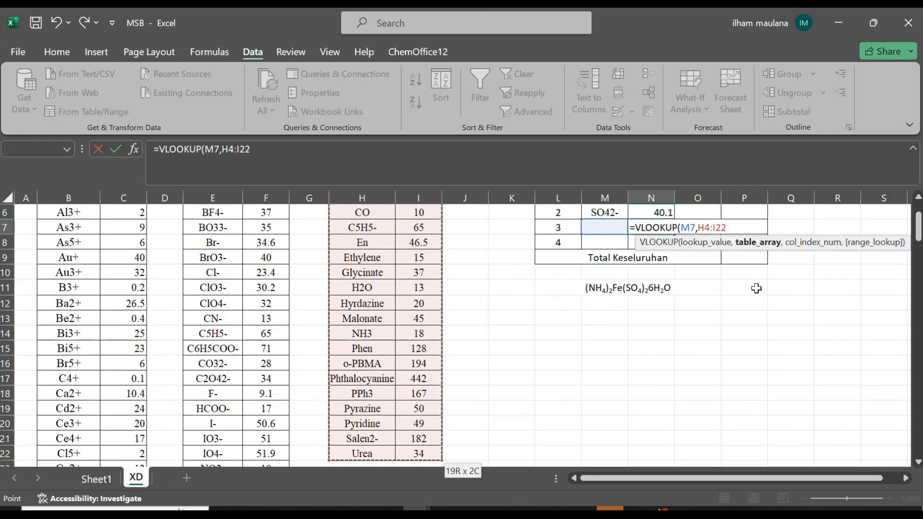
{"action": "scroll", "coordinate": [756, 288], "scroll_direction": "up", "scroll_amount": 2}
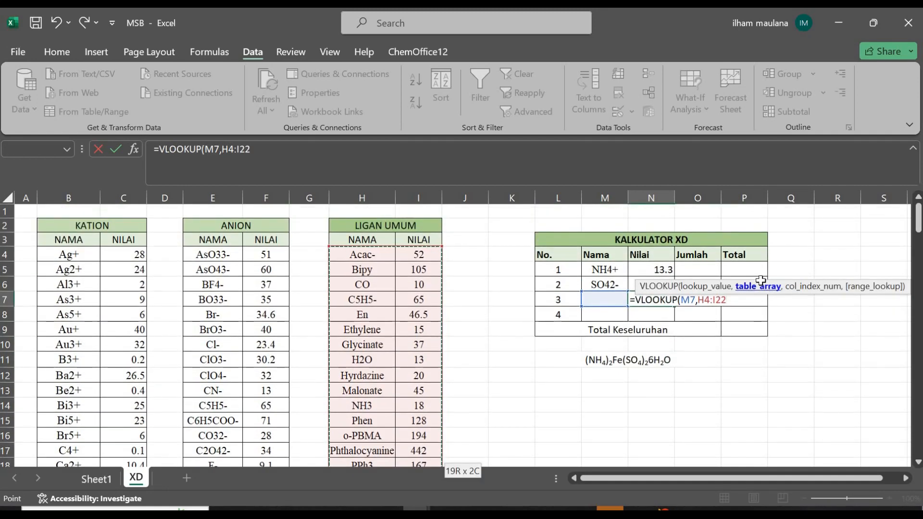
{"action": "type", "text": ","}
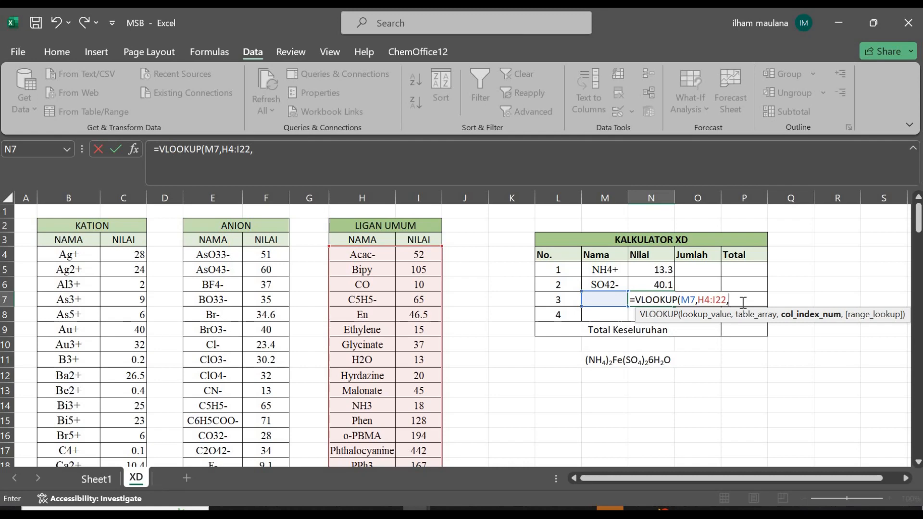
{"action": "type", "text": "2,0"}
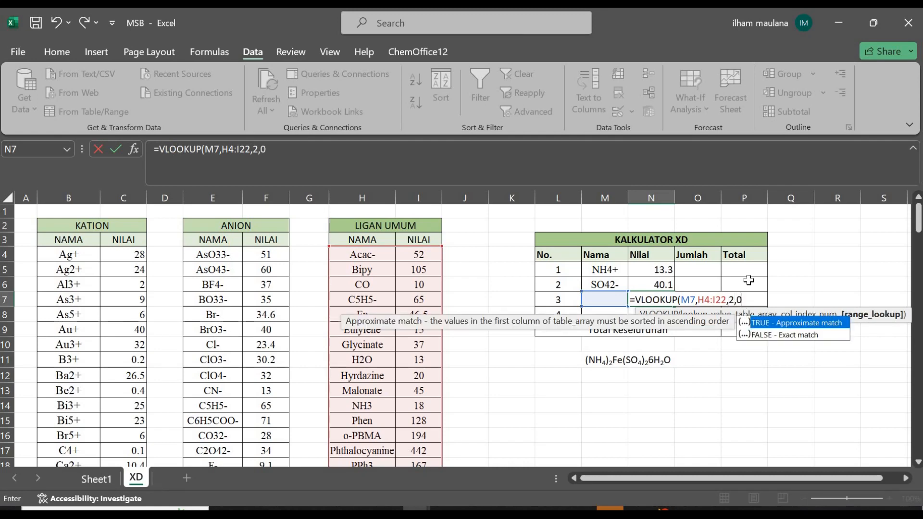
{"action": "type", "text": ")"}
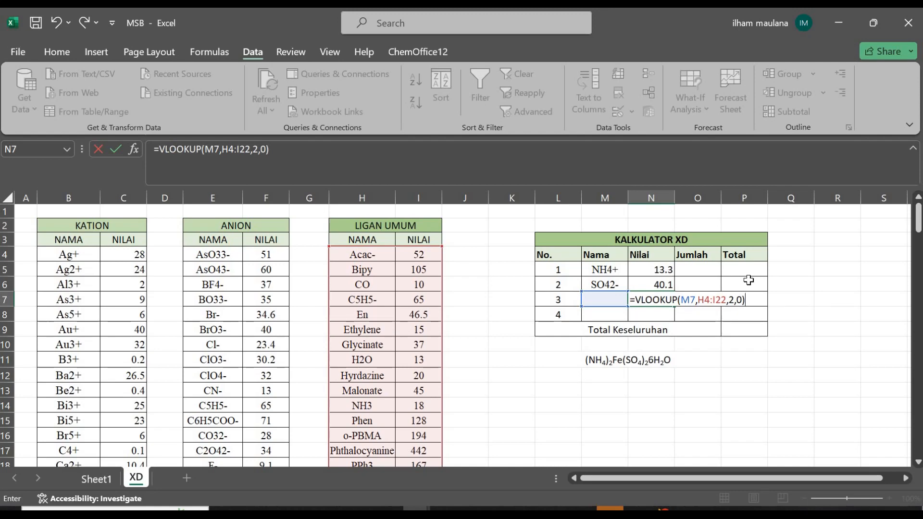
{"action": "key", "text": "Return"}
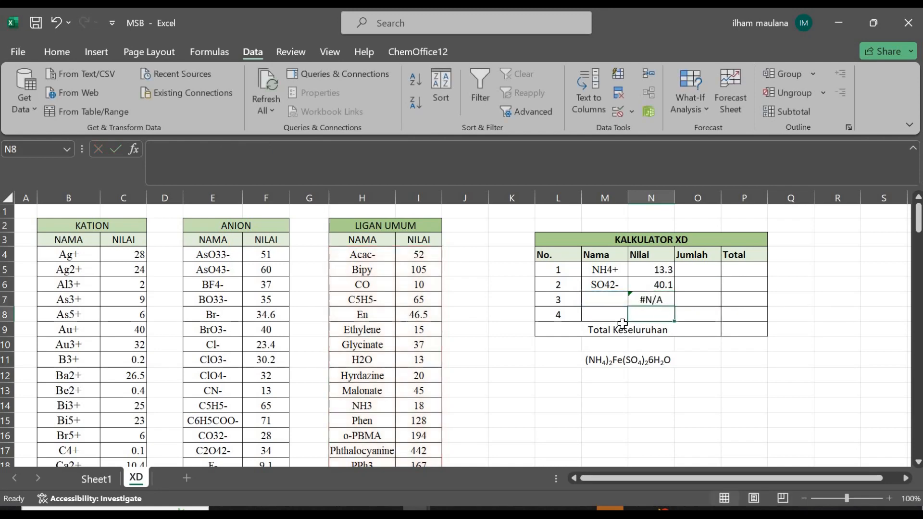
Step: Choose H2O as the ligand name in cell M7
{"action": "left_click", "coordinate": [620, 299]}
{"action": "left_click", "coordinate": [634, 299]}
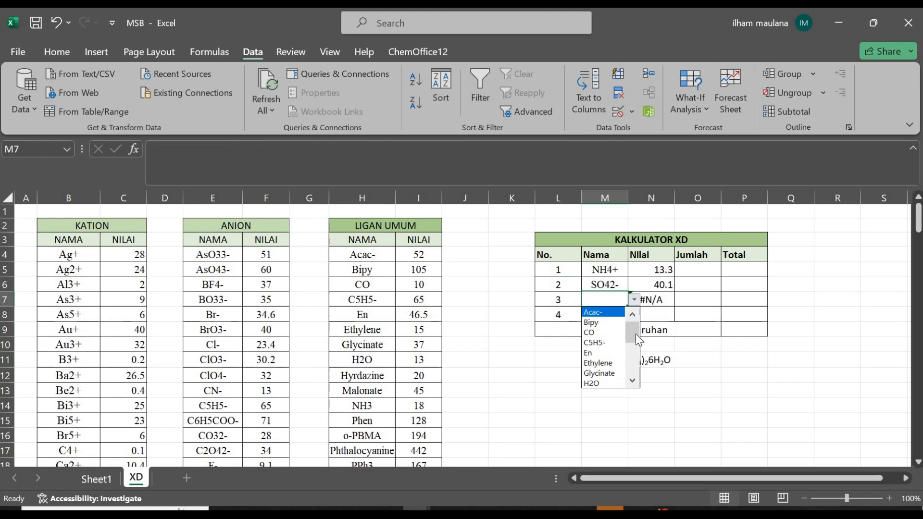
{"action": "left_click", "coordinate": [635, 362]}
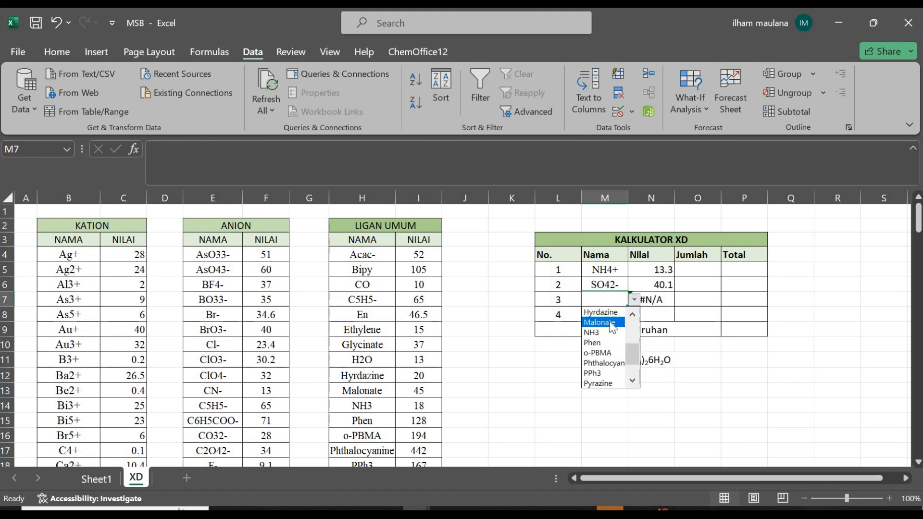
{"action": "left_click", "coordinate": [632, 315]}
{"action": "left_click", "coordinate": [633, 314]}
{"action": "left_click", "coordinate": [600, 322]}
Step: Change the source of the data validation list in cell M8 to the cation names in B4:B145 and check its dropdown
{"action": "left_click", "coordinate": [625, 314]}
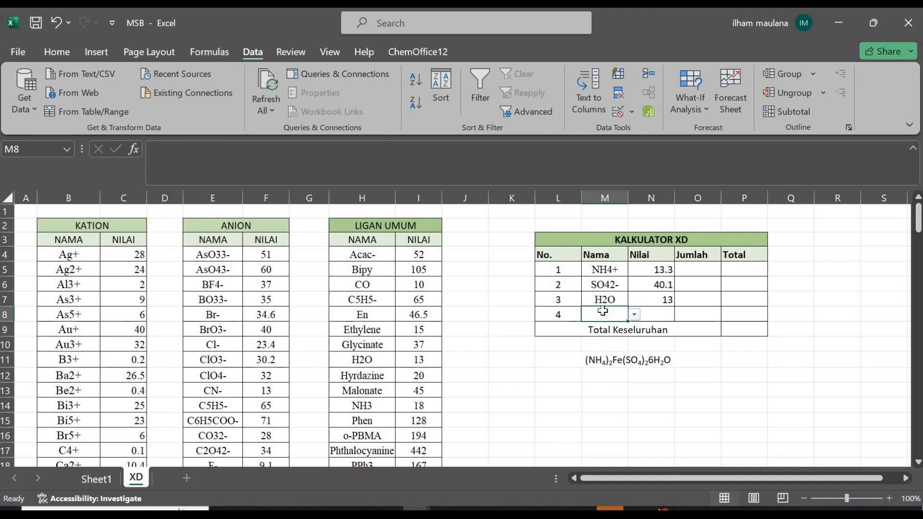
{"action": "left_click", "coordinate": [633, 314]}
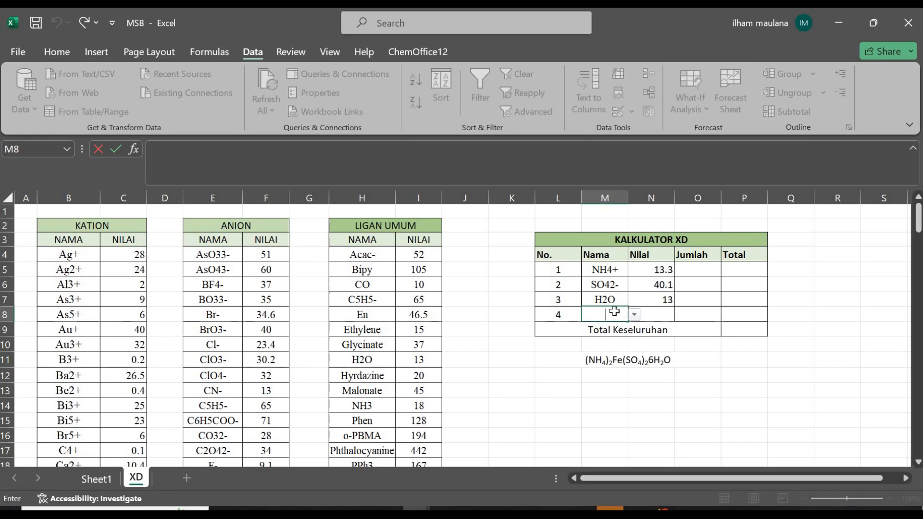
{"action": "left_click", "coordinate": [645, 313]}
{"action": "key", "text": "Left"}
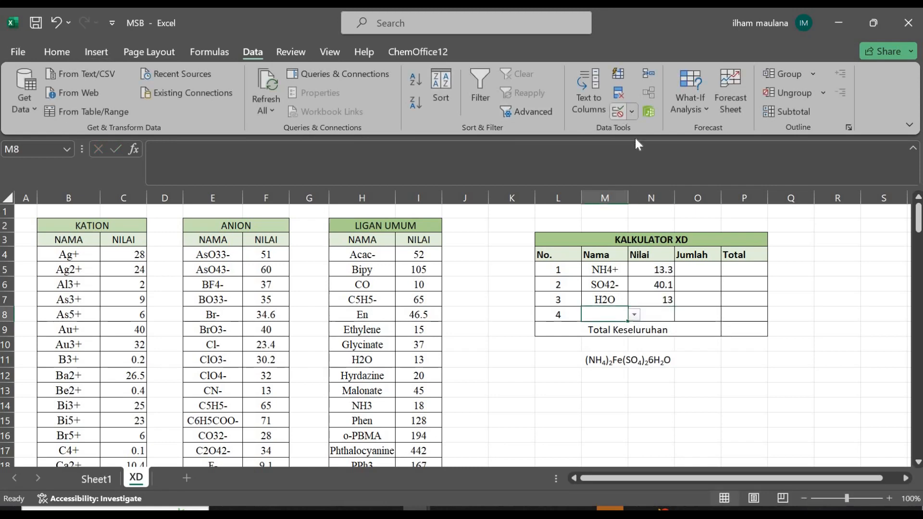
{"action": "left_click", "coordinate": [632, 112]}
{"action": "left_click", "coordinate": [644, 130]}
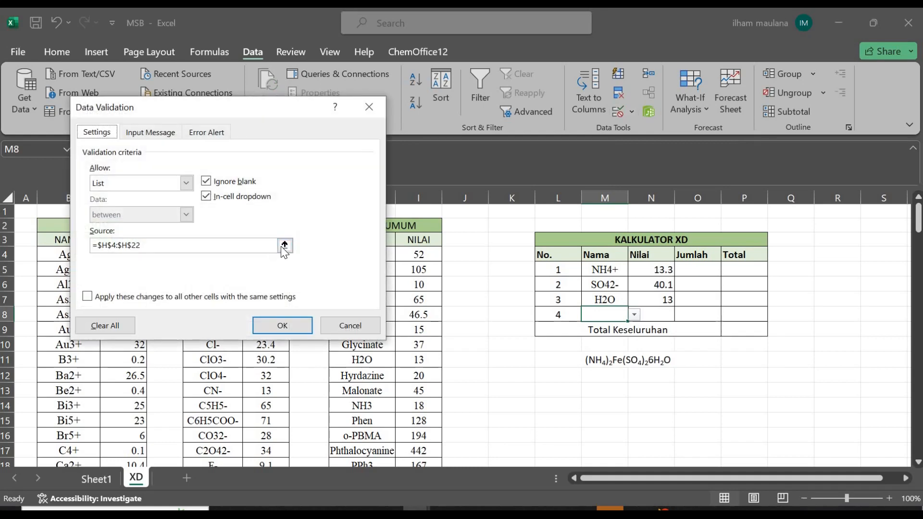
{"action": "left_click", "coordinate": [285, 246]}
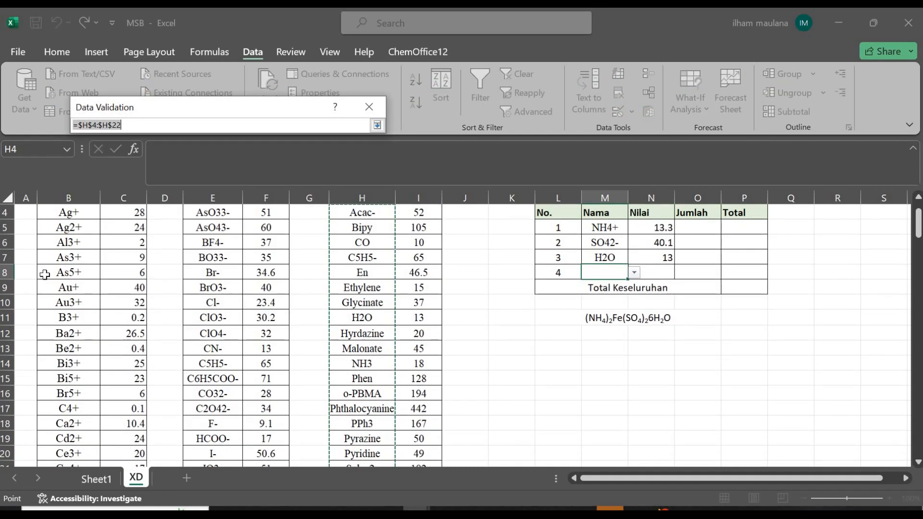
{"action": "left_click", "coordinate": [72, 254]}
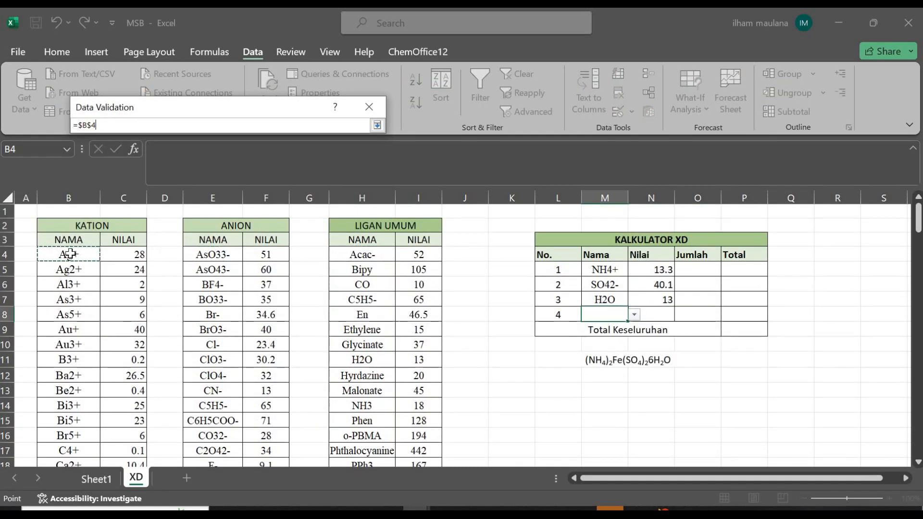
{"action": "key", "text": "ctrl+shift+Down"}
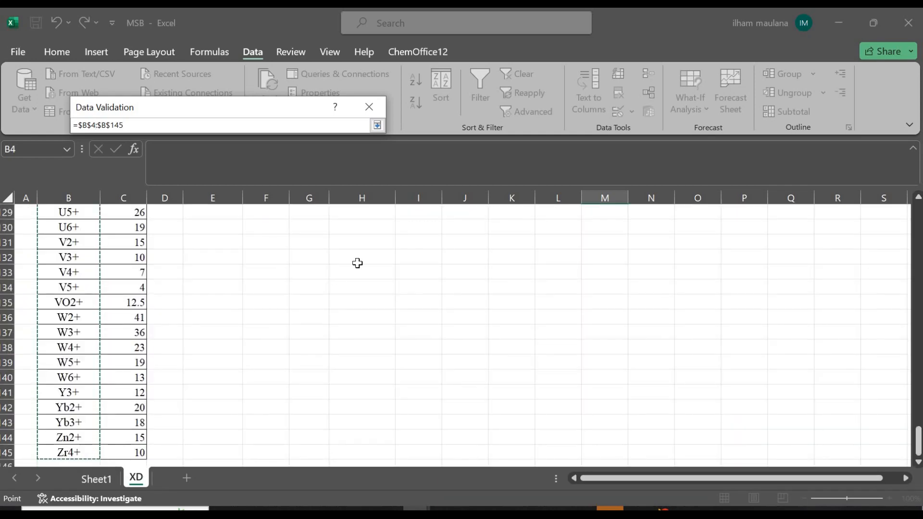
{"action": "key", "text": "Return"}
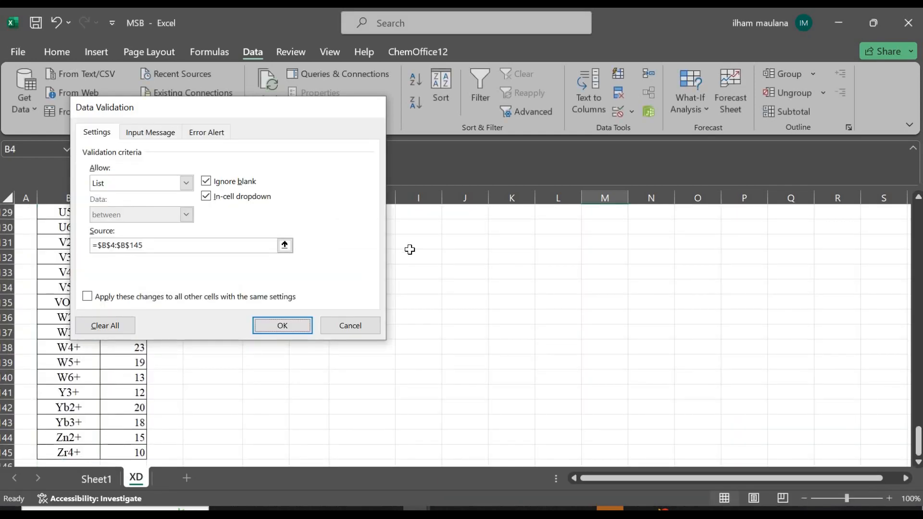
{"action": "key", "text": "Return"}
{"action": "left_click_drag", "start_coordinate": [918, 440], "coordinate": [633, 316]}
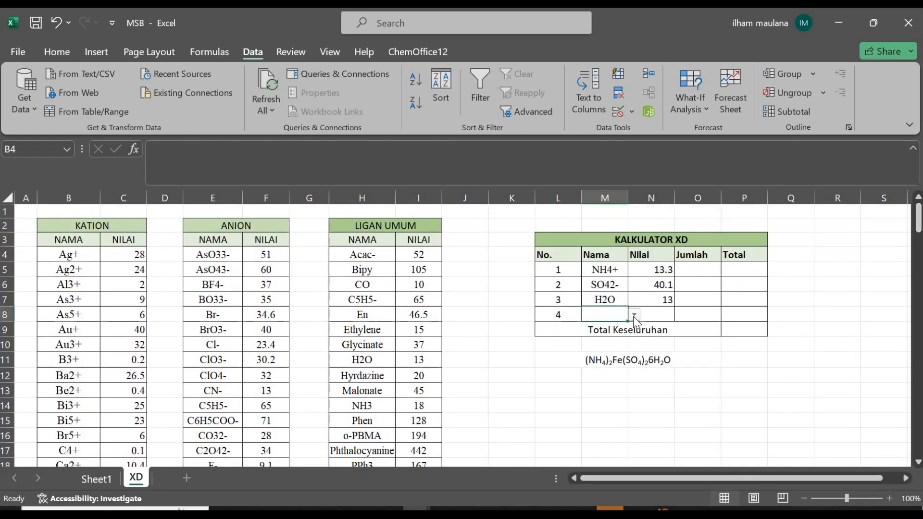
{"action": "left_click", "coordinate": [634, 316]}
Step: Start a VLOOKUP formula in cell N8 with M8 as the lookup value
{"action": "left_click", "coordinate": [655, 313]}
{"action": "left_click", "coordinate": [659, 313]}
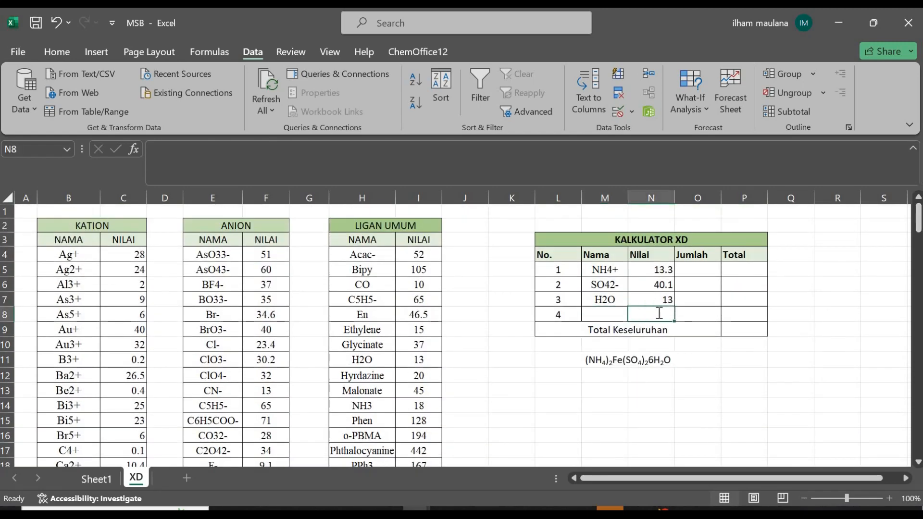
{"action": "type", "text": "="}
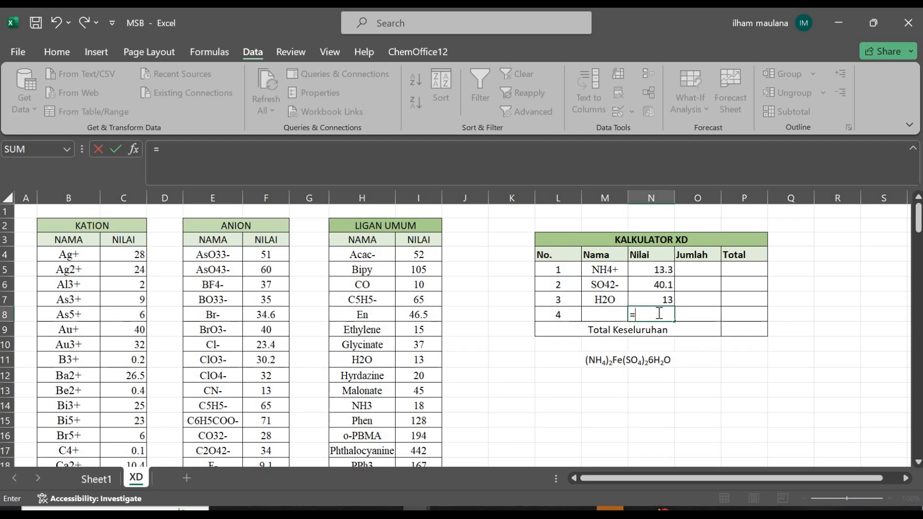
{"action": "type", "text": "VLOOK"}
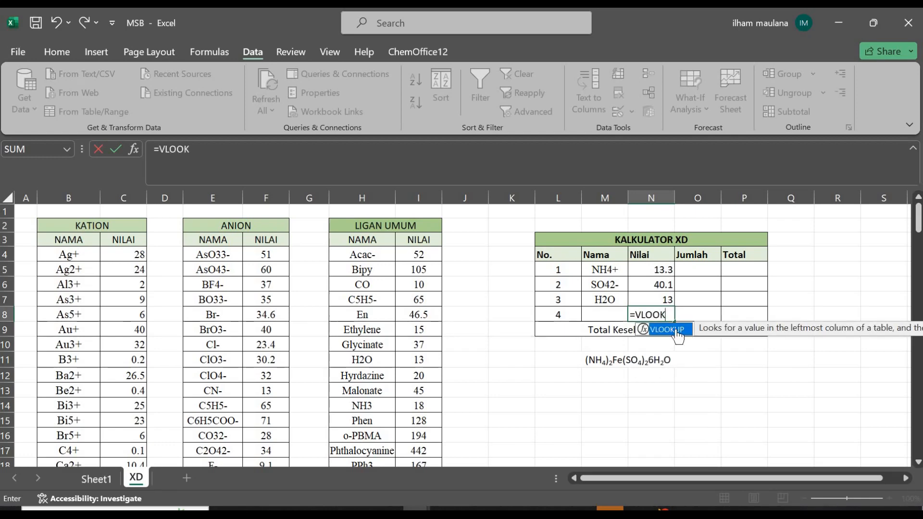
{"action": "double_click", "coordinate": [678, 336]}
{"action": "left_click", "coordinate": [595, 315]}
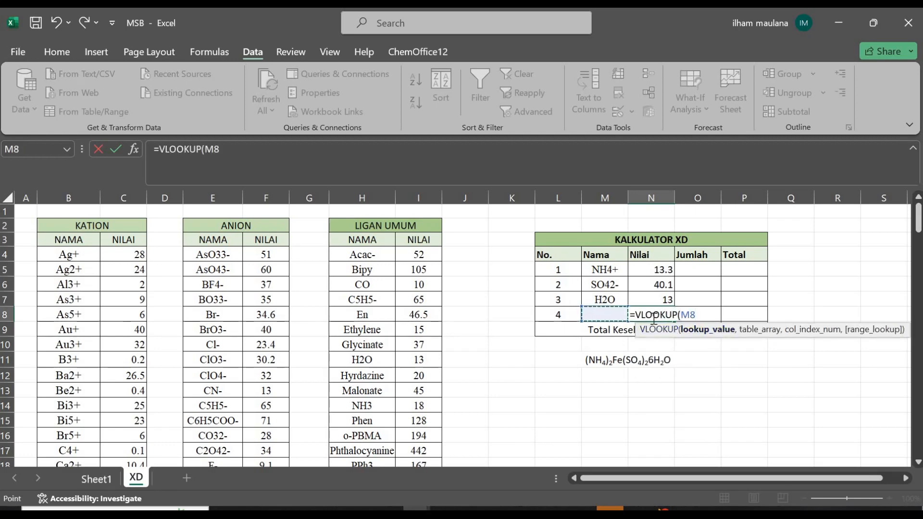
Step: Complete the VLOOKUP formula in N8 with table array B4:C145, column index 2 and range lookup 0
{"action": "type", "text": ","}
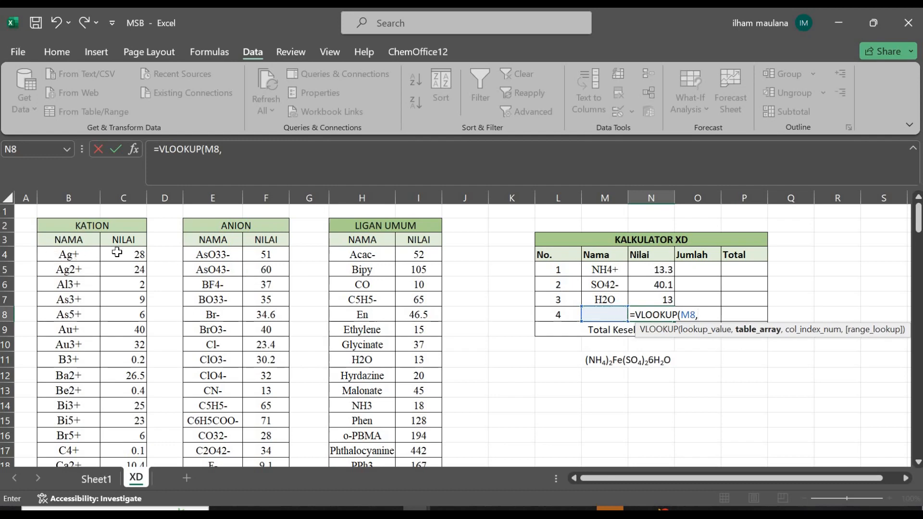
{"action": "left_click_drag", "start_coordinate": [72, 254], "coordinate": [117, 252]}
{"action": "key", "text": "ctrl+shift+Down"}
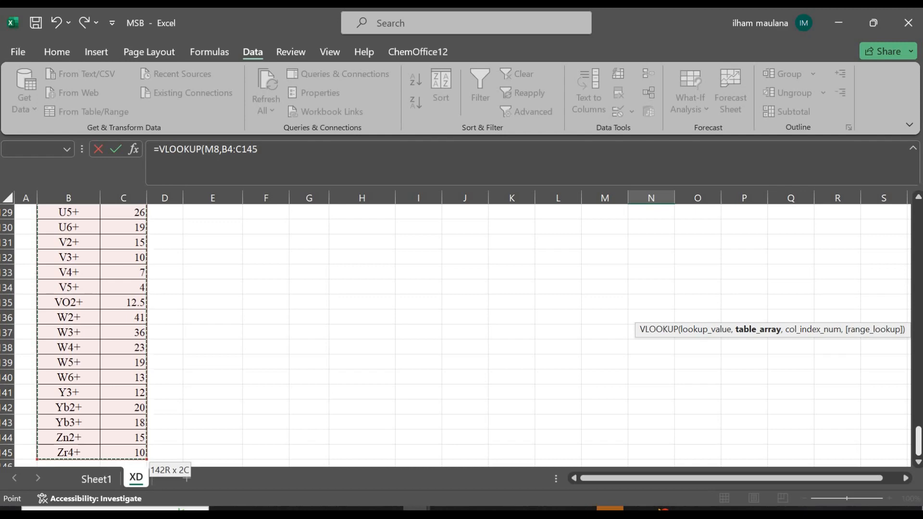
{"action": "scroll", "coordinate": [751, 305], "scroll_direction": "up", "scroll_amount": 20}
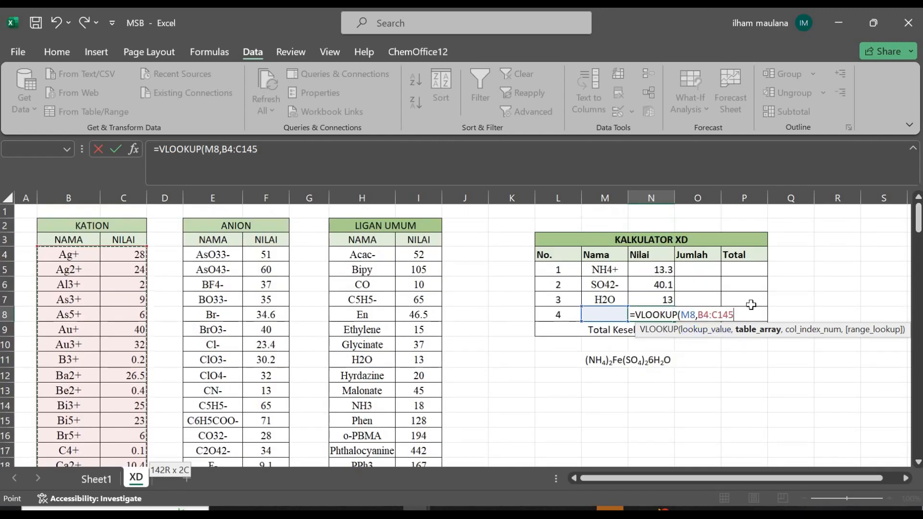
{"action": "type", "text": ",2,0"}
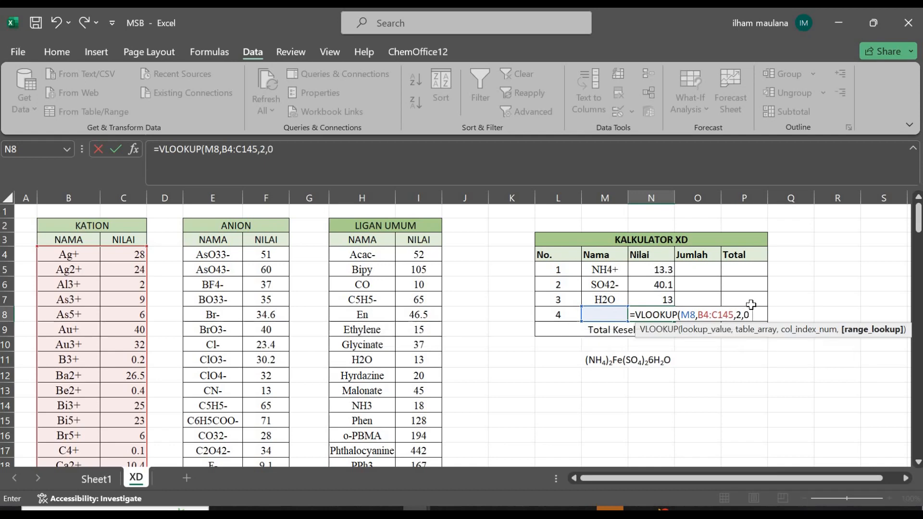
{"action": "type", "text": ")"}
{"action": "key", "text": "Return"}
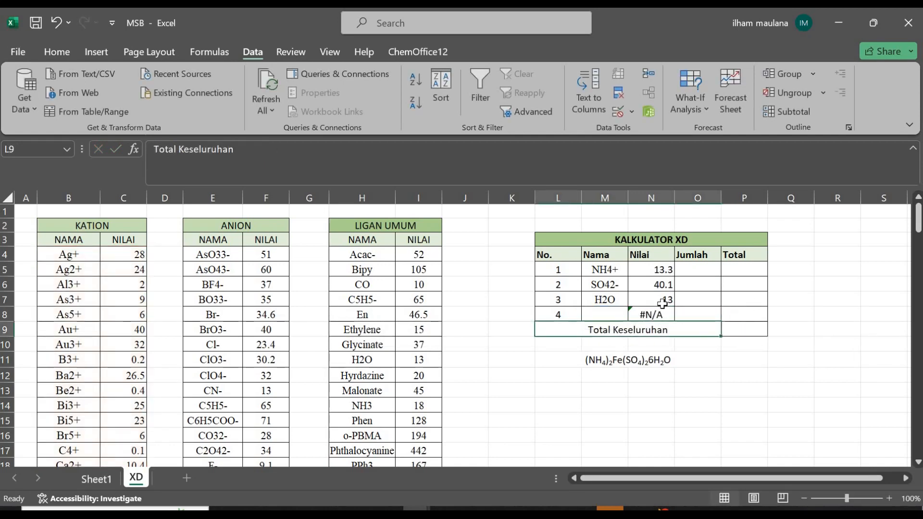
Step: Choose Fe2+ as the cation name from the dropdown list in cell M8
{"action": "left_click", "coordinate": [625, 315]}
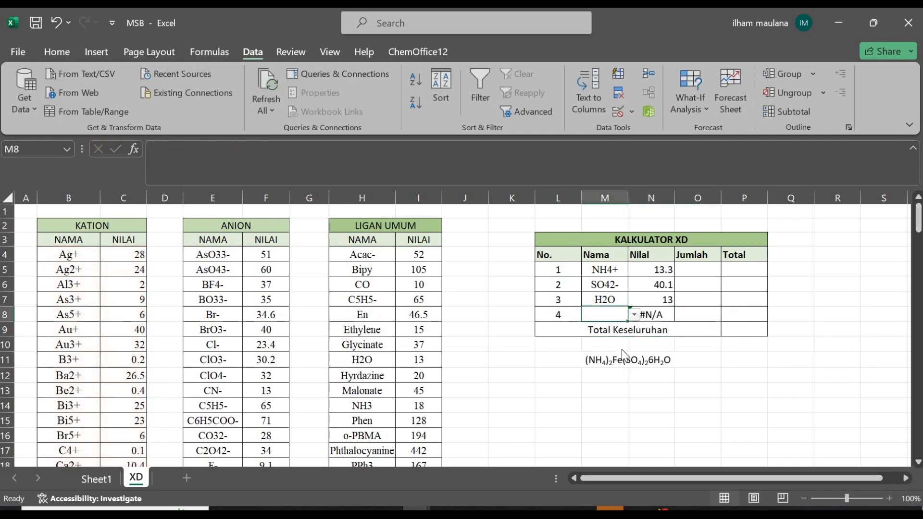
{"action": "left_click", "coordinate": [635, 315]}
{"action": "scroll", "coordinate": [624, 356], "scroll_direction": "down", "scroll_amount": 7}
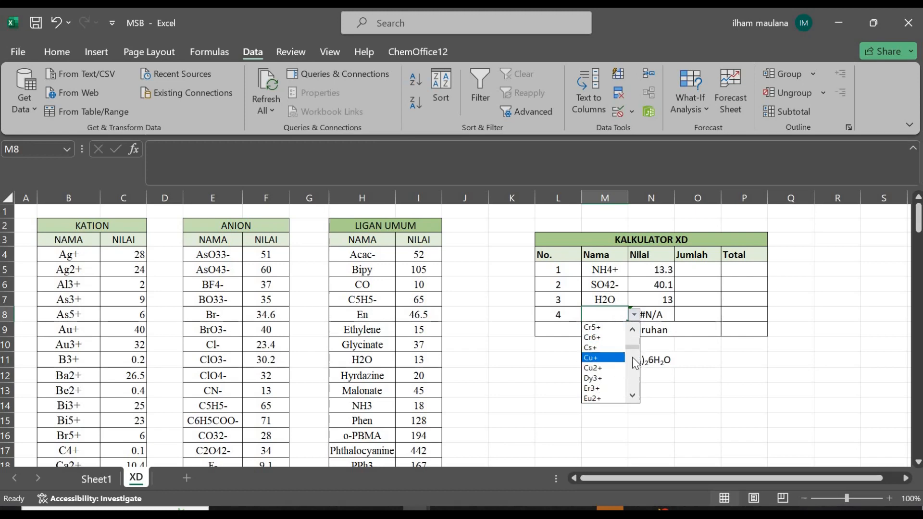
{"action": "scroll", "coordinate": [633, 359], "scroll_direction": "down", "scroll_amount": 5}
{"action": "mouse_move", "coordinate": [632, 366]}
{"action": "left_mouse_down"}
{"action": "mouse_move", "coordinate": [636, 339]}
{"action": "mouse_move", "coordinate": [635, 355]}
{"action": "left_mouse_up"}
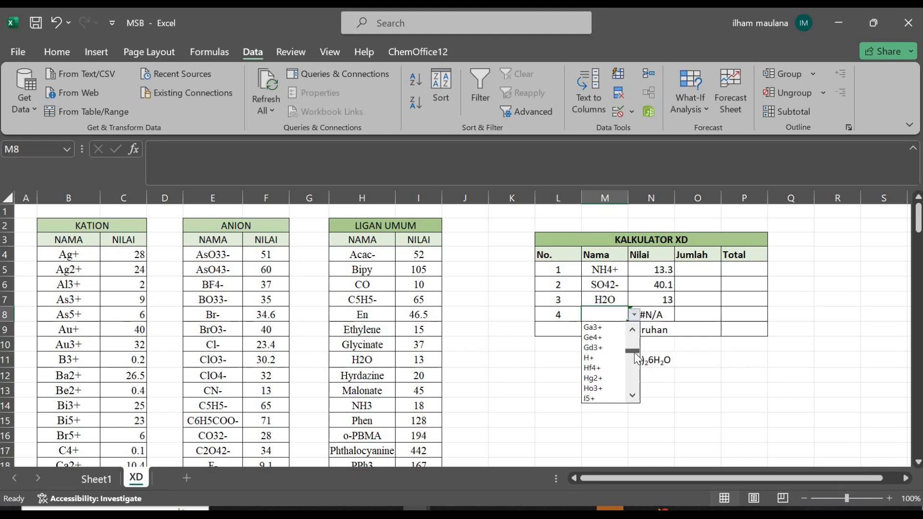
{"action": "left_click", "coordinate": [637, 328]}
{"action": "left_click", "coordinate": [637, 328]}
{"action": "left_click", "coordinate": [637, 328]}
{"action": "left_click", "coordinate": [637, 328]}
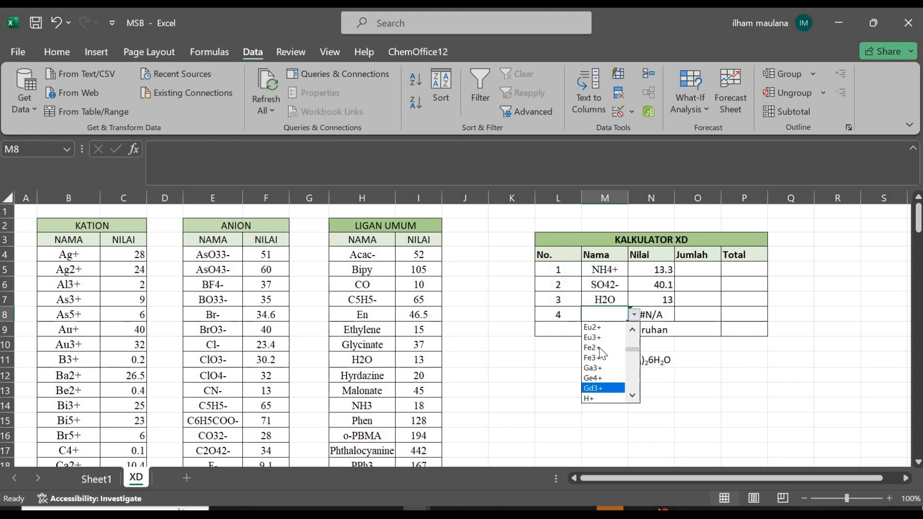
{"action": "left_click", "coordinate": [599, 347]}
{"action": "left_click", "coordinate": [599, 348]}
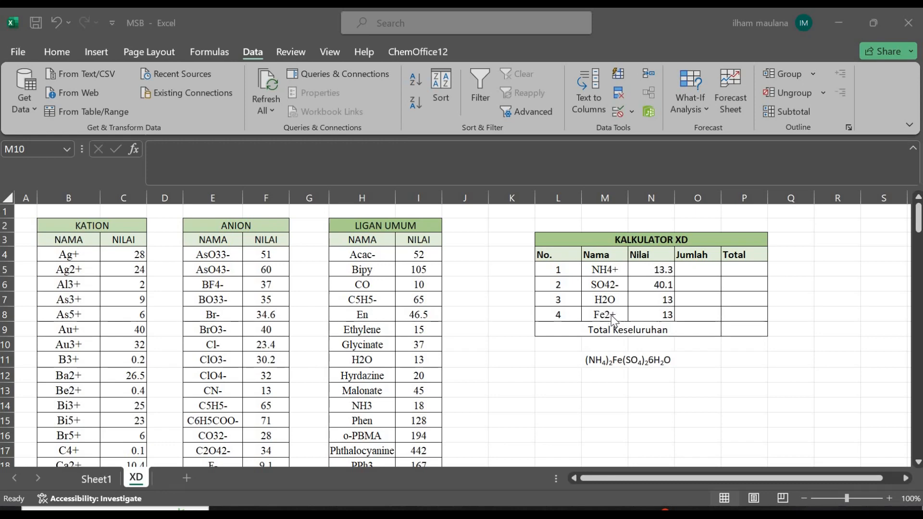
{"action": "left_click", "coordinate": [622, 314]}
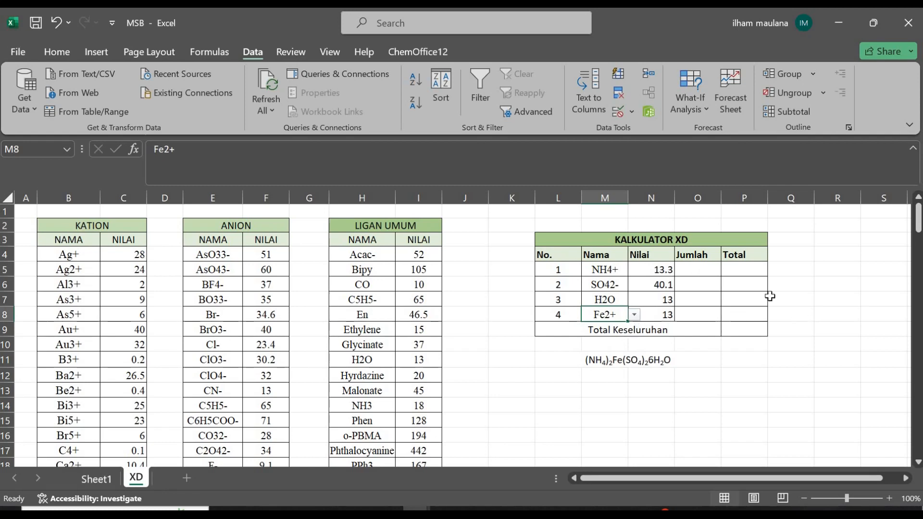
Step: Enter a formula in the first Total cell P5 that multiplies Nilai by Jumlah, =N5*O5
{"action": "left_click", "coordinate": [752, 272]}
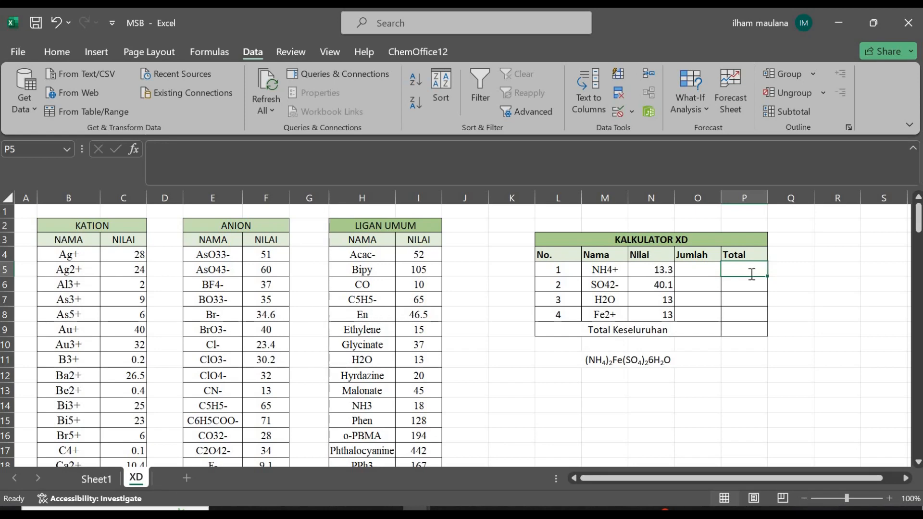
{"action": "type", "text": "="}
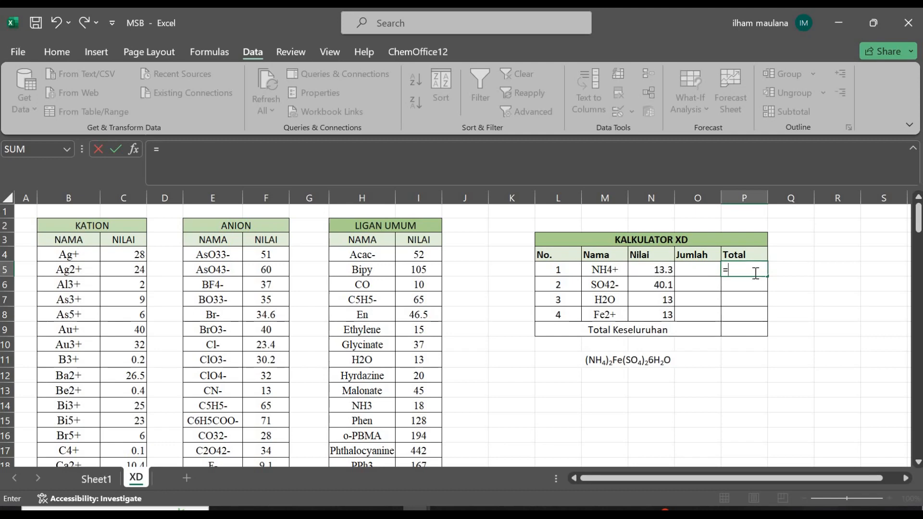
{"action": "key", "text": "Left"}
{"action": "key", "text": "Left"}
{"action": "type", "text": "*"}
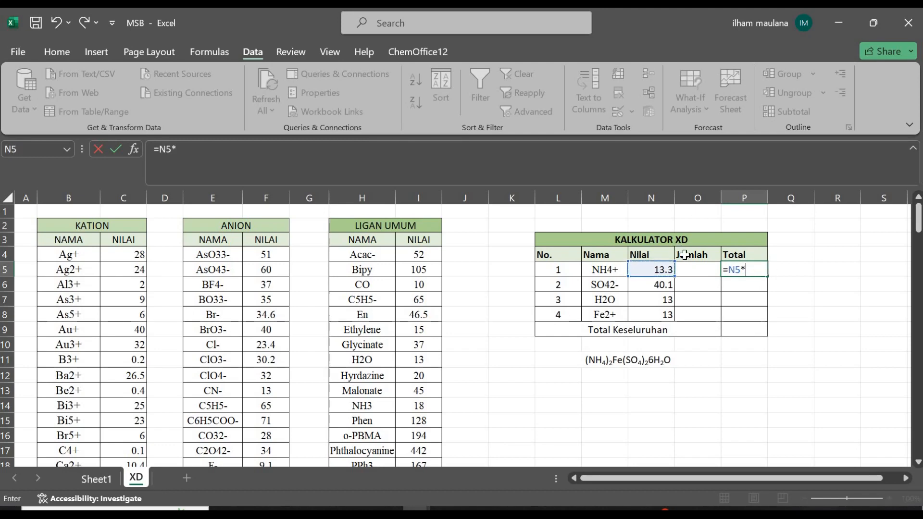
{"action": "key", "text": "Left"}
{"action": "key", "text": "Down"}
{"action": "key", "text": "Up"}
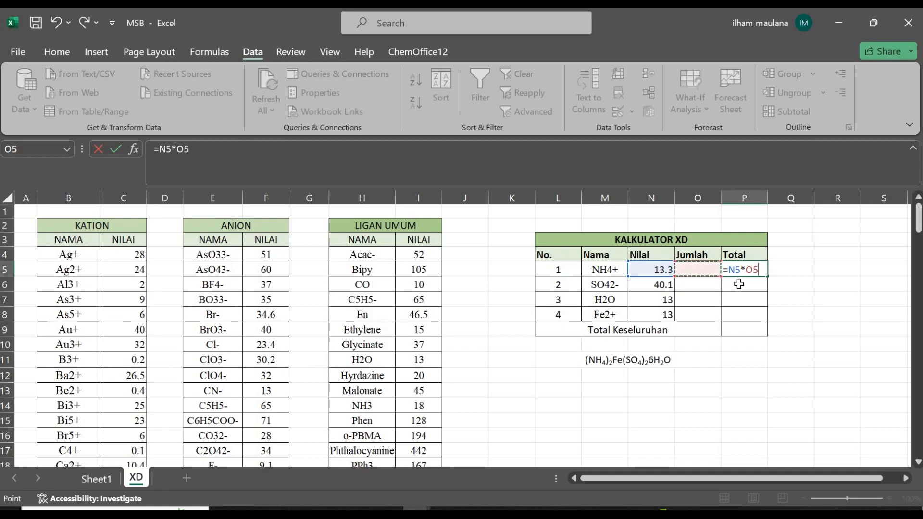
{"action": "key", "text": "Return"}
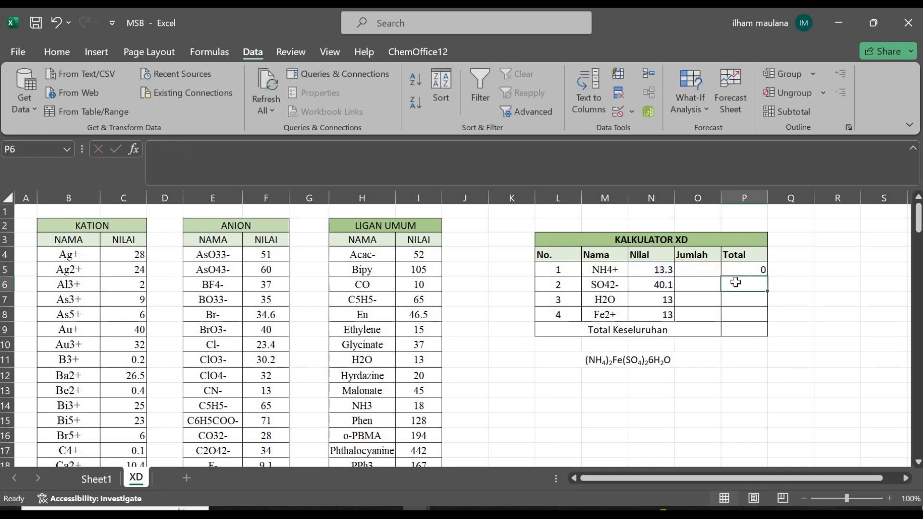
Step: Set the Jumlah of NH4+ in O5 to 2 and fill the P5 Total formula down to P8
{"action": "left_click", "coordinate": [699, 270]}
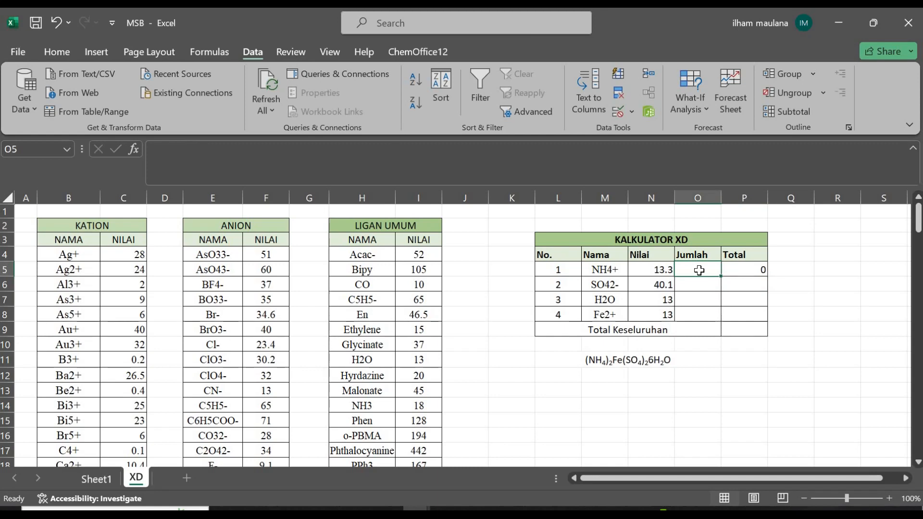
{"action": "type", "text": "2"}
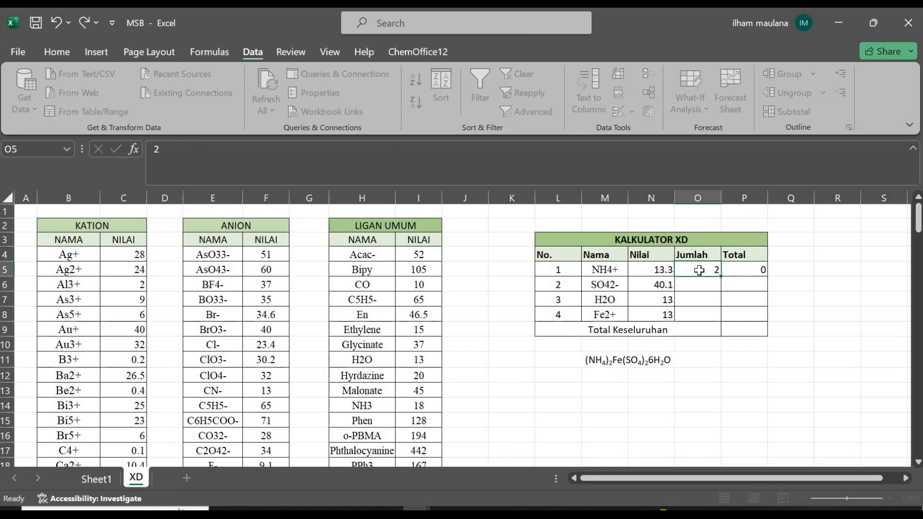
{"action": "key", "text": "Return"}
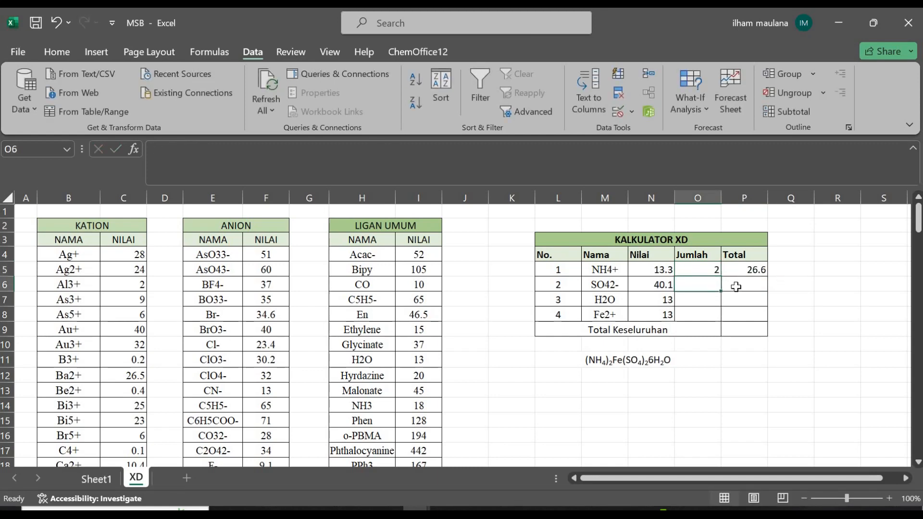
{"action": "left_click", "coordinate": [755, 268]}
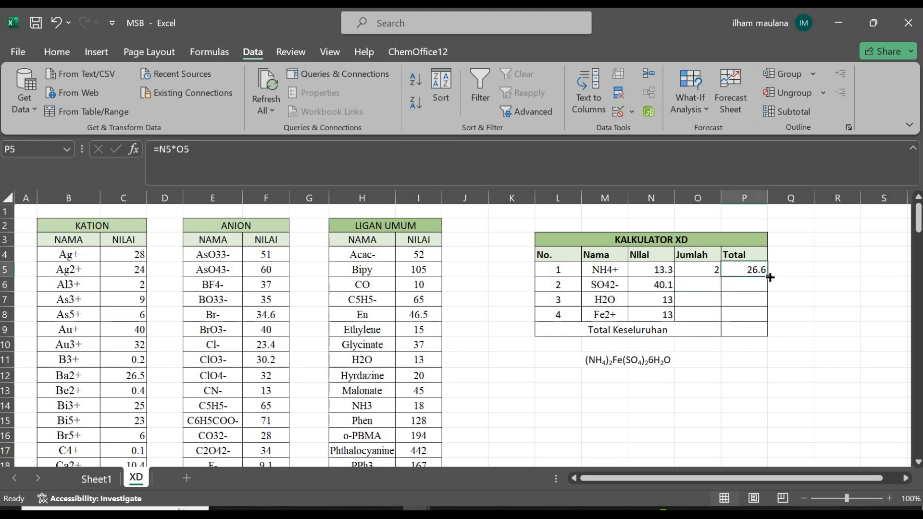
{"action": "left_click_drag", "start_coordinate": [768, 277], "coordinate": [752, 298]}
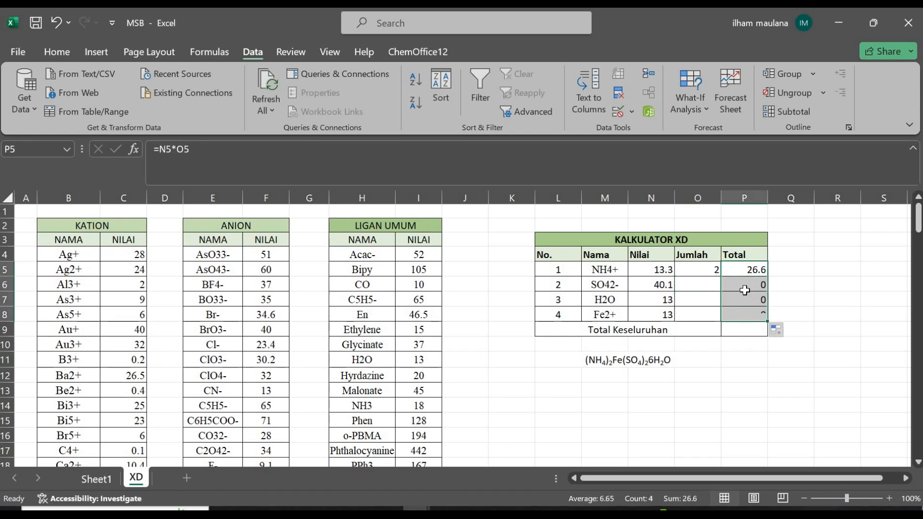
Step: Enter the remaining Jumlah values: 2 for SO42-, 6 for H2O and 1 for Fe2+ in cells O6 to O8
{"action": "left_click", "coordinate": [702, 288]}
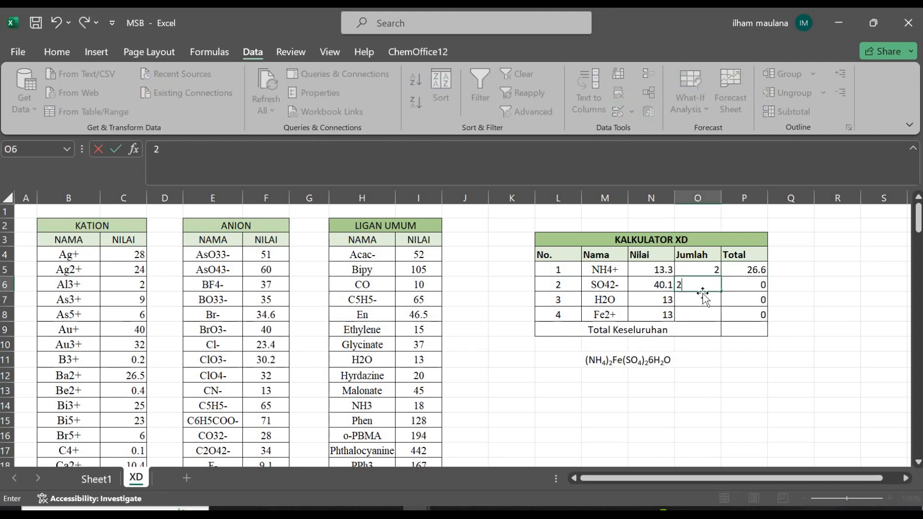
{"action": "type", "text": "2"}
{"action": "key", "text": "Return"}
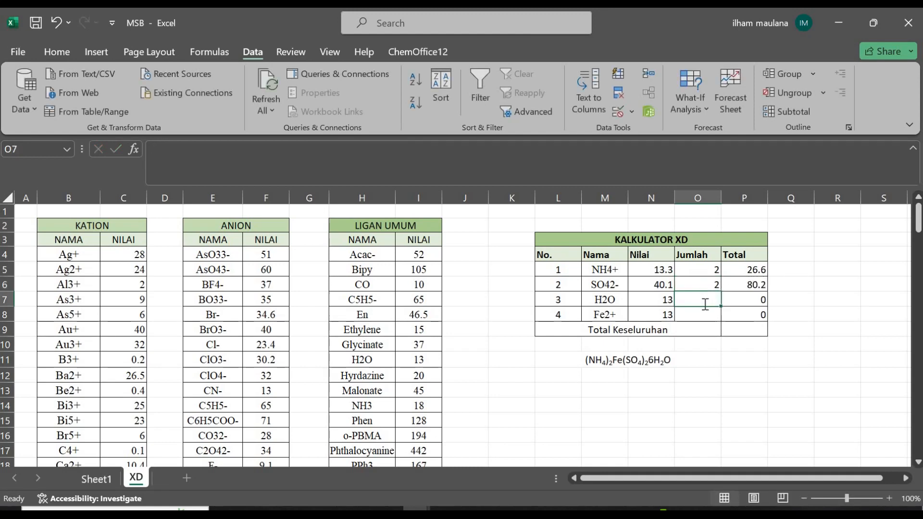
{"action": "type", "text": "6"}
{"action": "key", "text": "Return"}
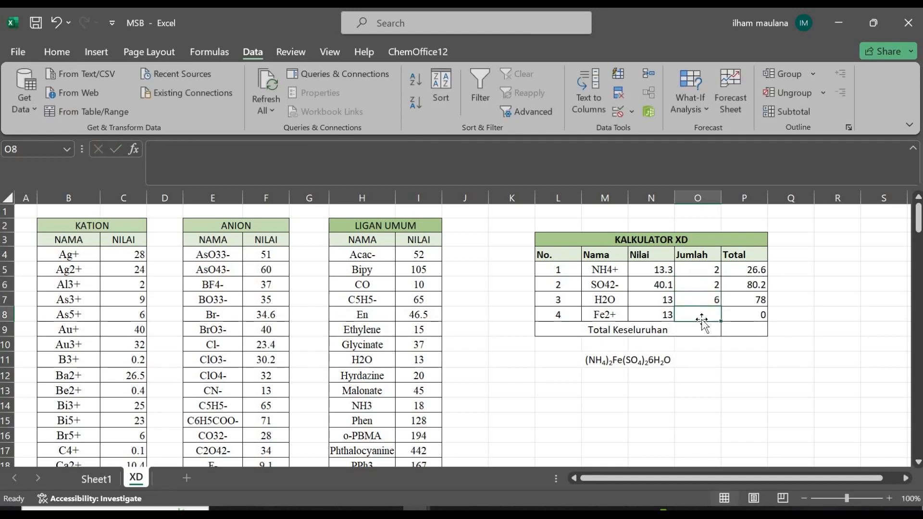
{"action": "type", "text": "1"}
{"action": "key", "text": "Return"}
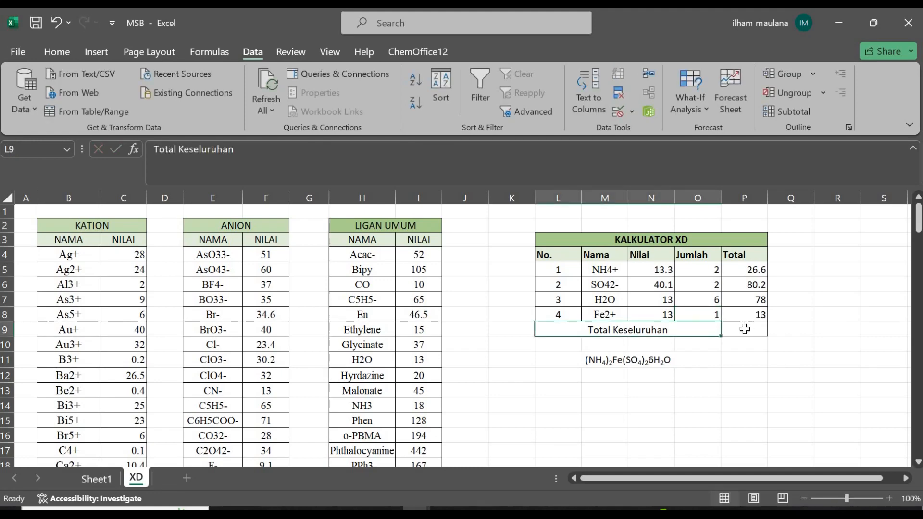
Step: Sum the totals P5:P8 with a SUM formula in the Total Keseluruhan cell P9
{"action": "left_click", "coordinate": [744, 329]}
{"action": "type", "text": "="}
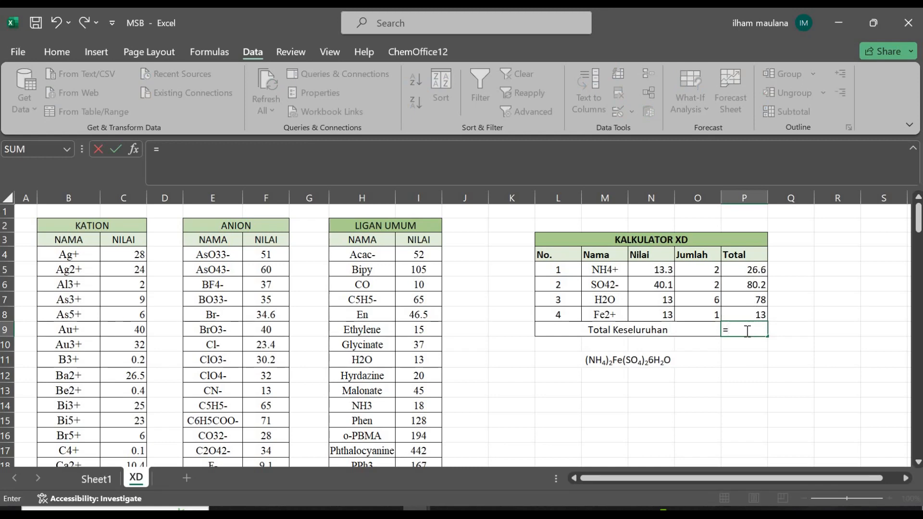
{"action": "type", "text": "sum"}
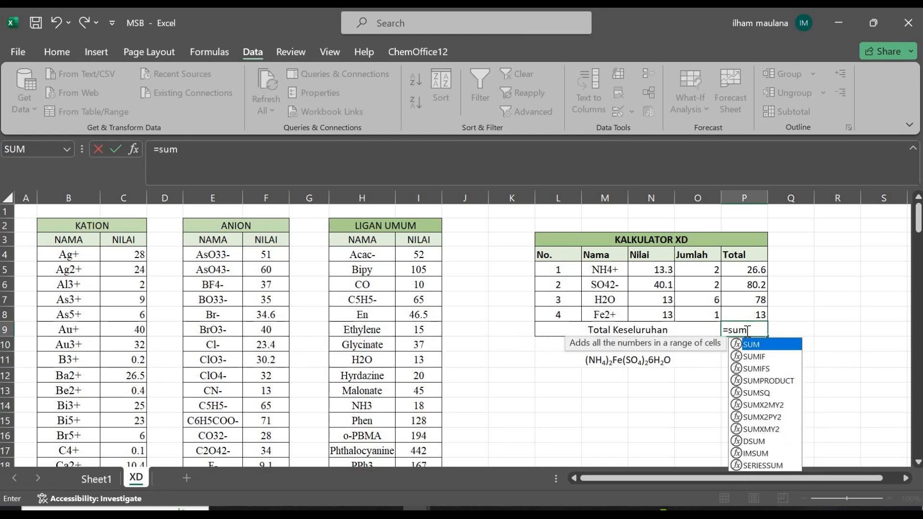
{"action": "key", "text": "Tab"}
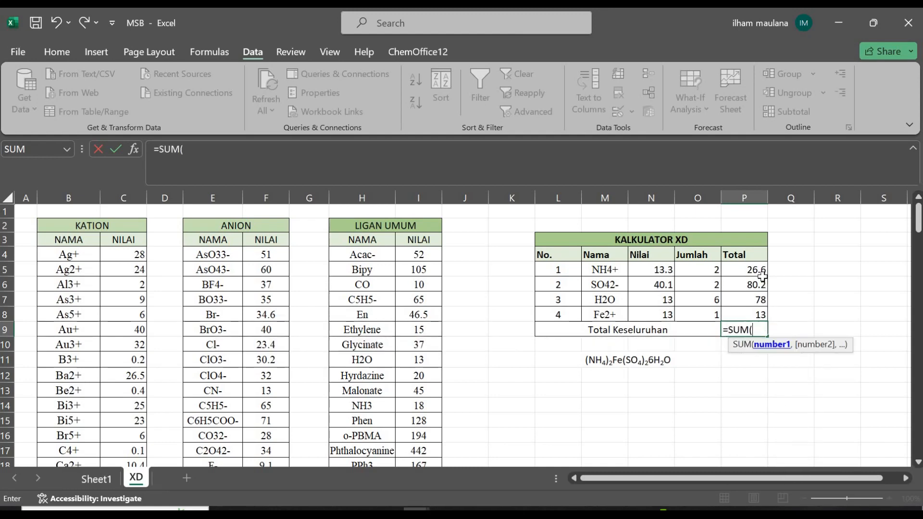
{"action": "left_click_drag", "start_coordinate": [750, 270], "coordinate": [755, 310]}
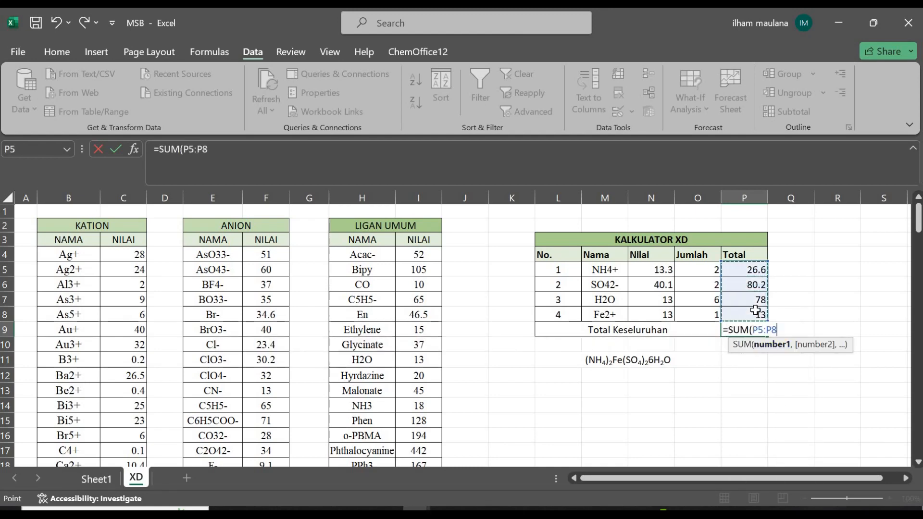
{"action": "key", "text": "Return"}
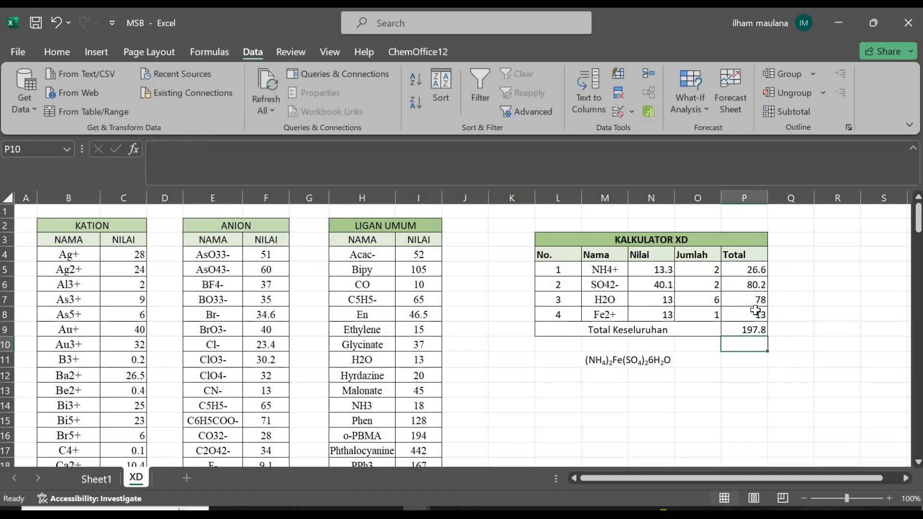